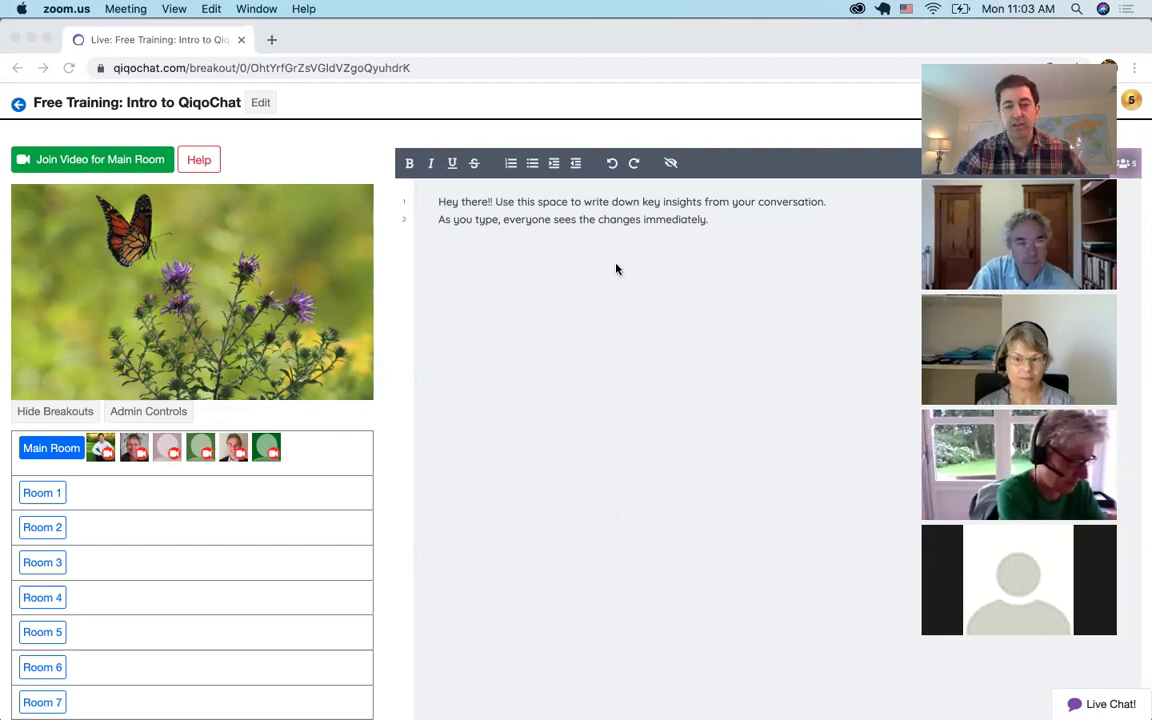
Replace the notes placeholder with the heading 'Welcome! Who is here?'
left_click(720, 239)
key("super+a")
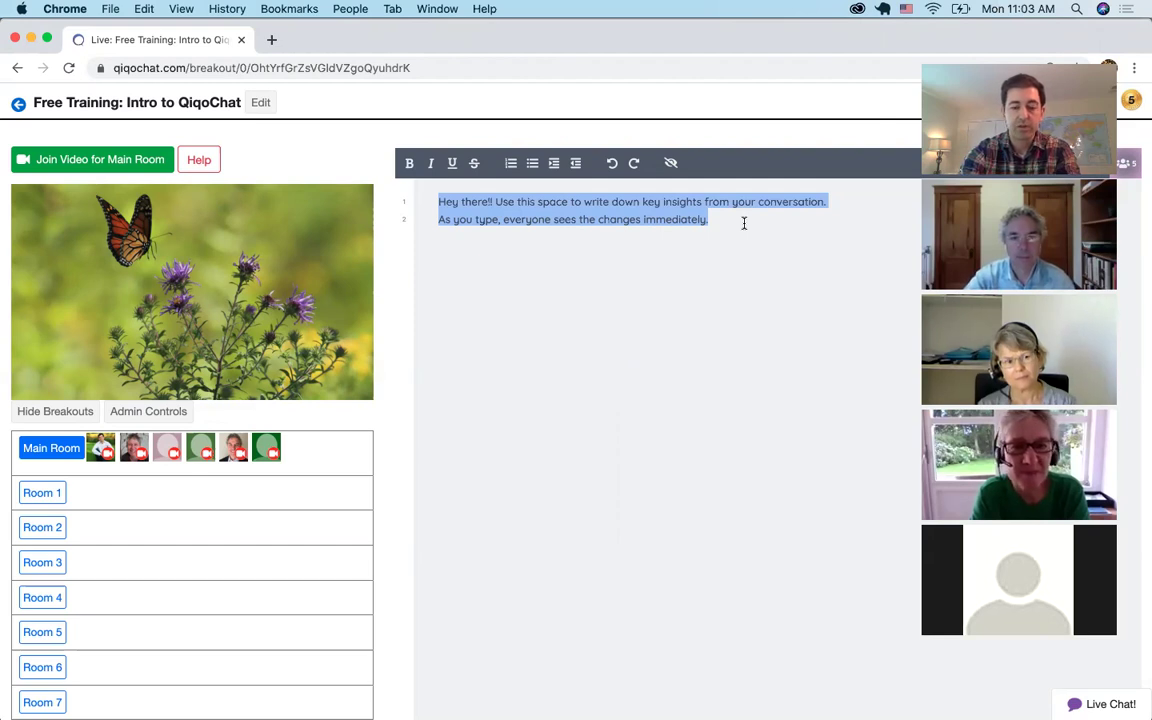
type("Welcome!")
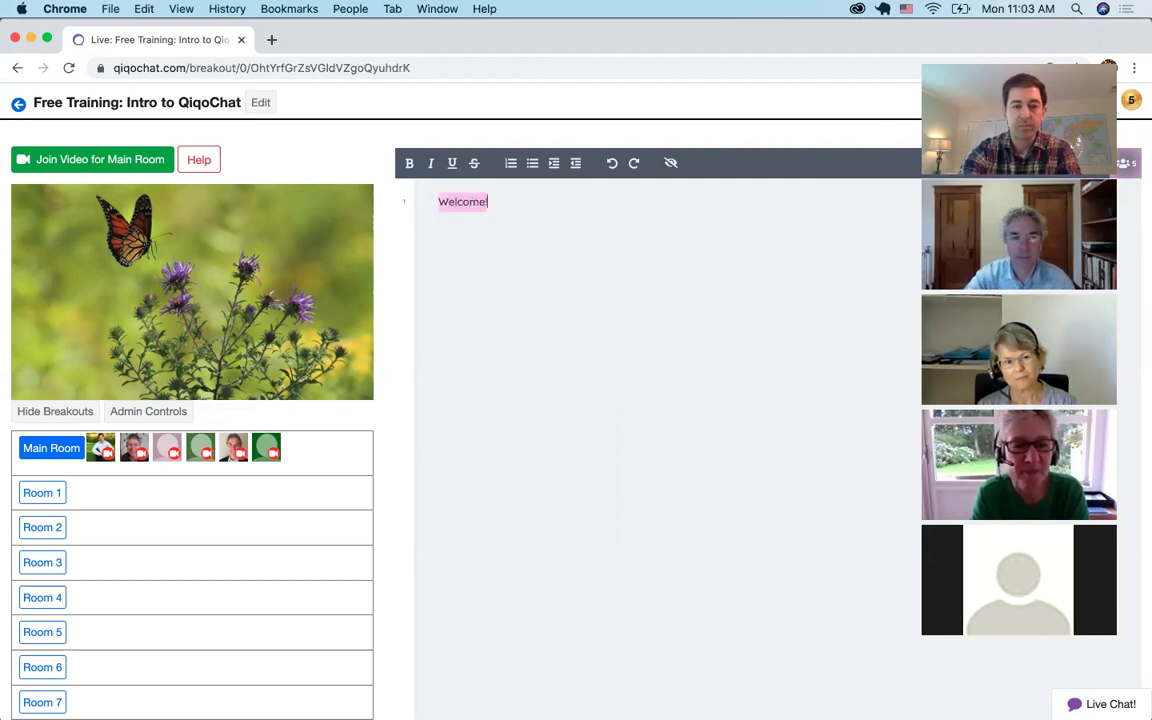
type("  Who is here?")
key("Return")
Start a bulleted list below the heading and add your own name as the first attendee
left_click(511, 163)
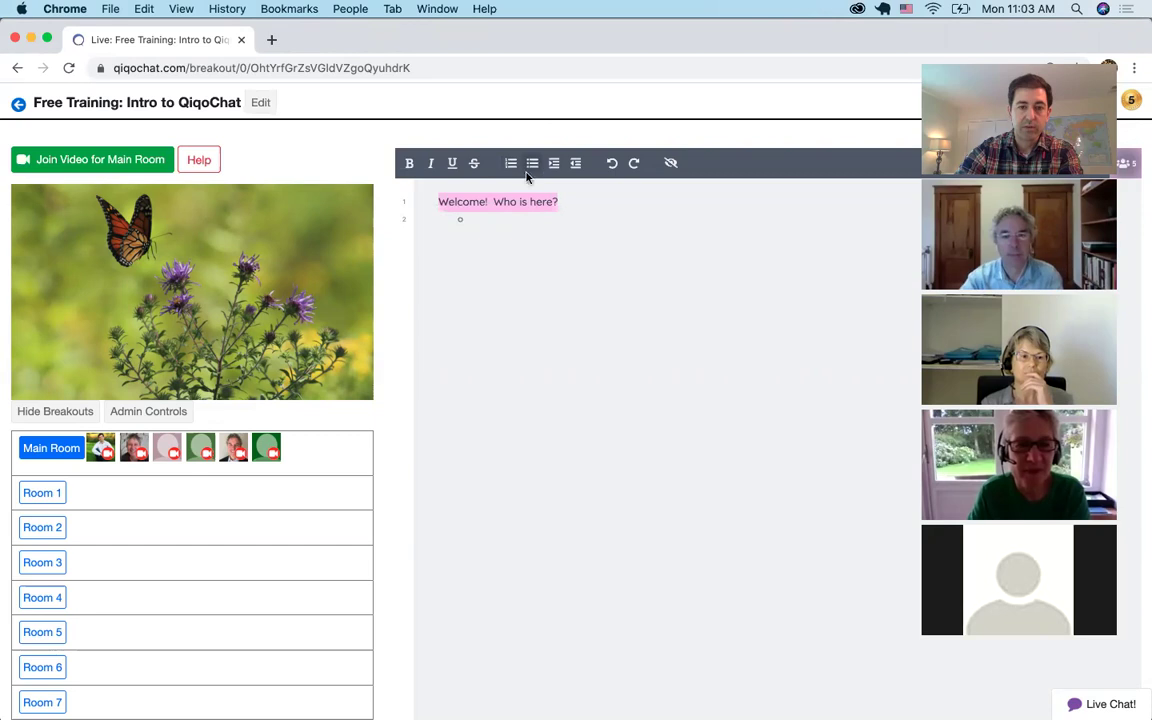
key("BackSpace")
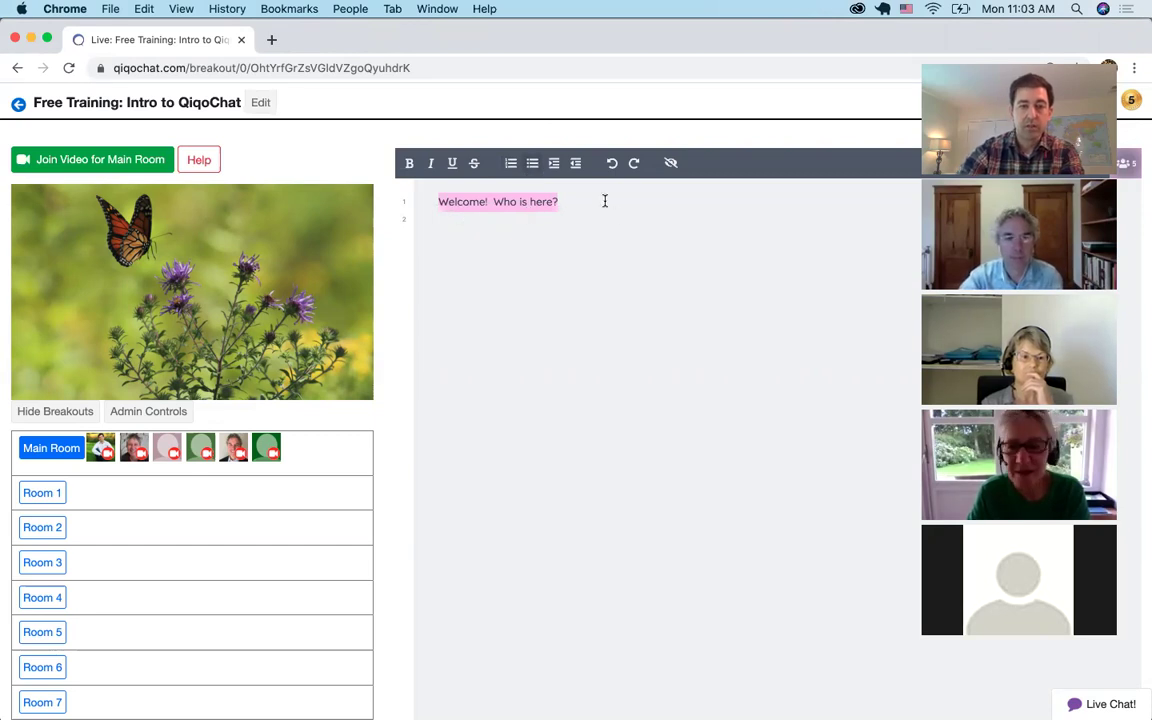
left_click(532, 166)
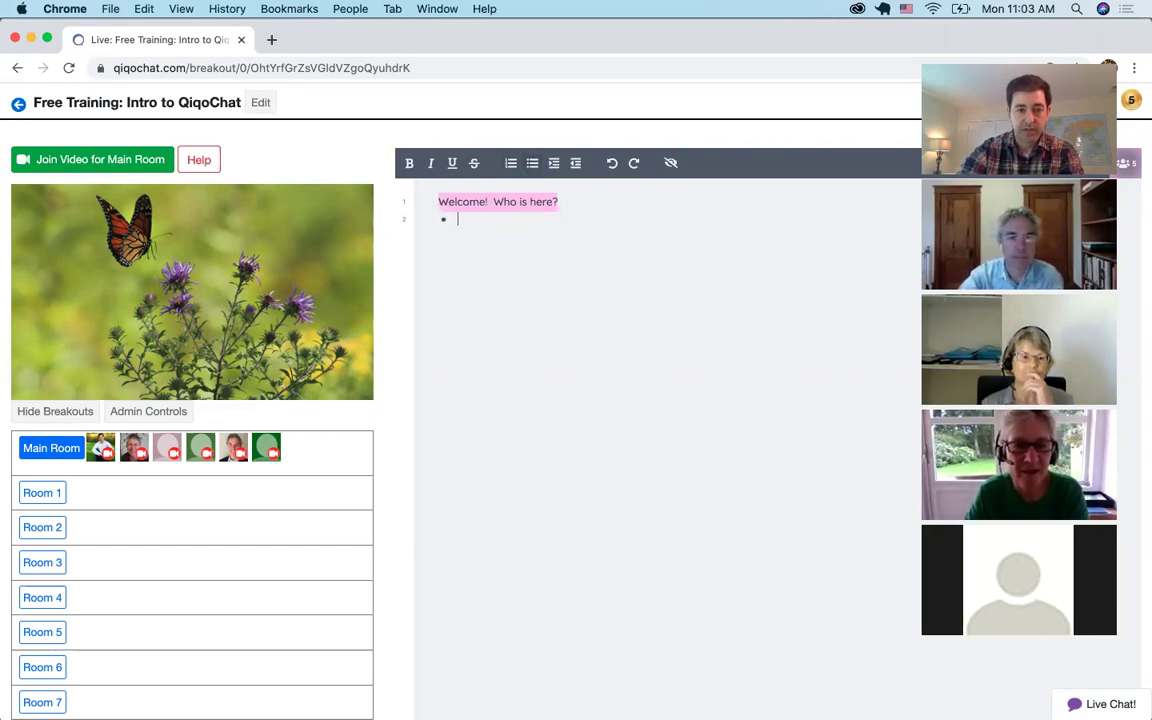
key("Return")
key("Return")
key("Return")
key("Return")
key("Return")
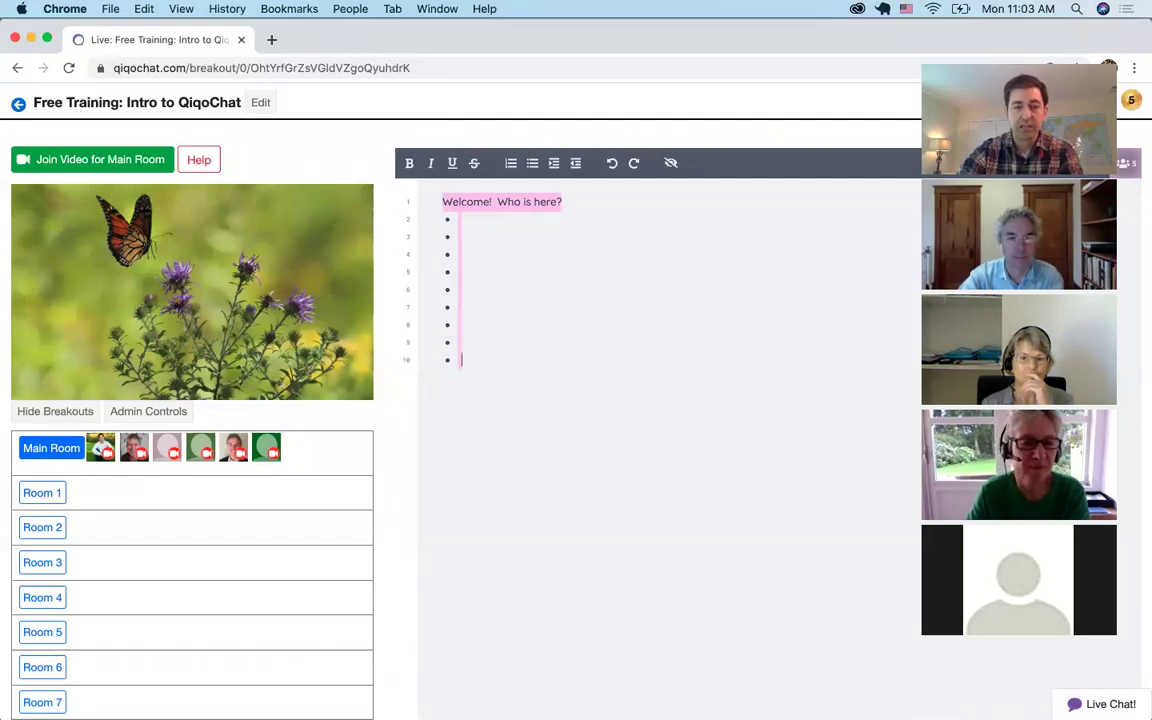
type("Lucas Cioffi")
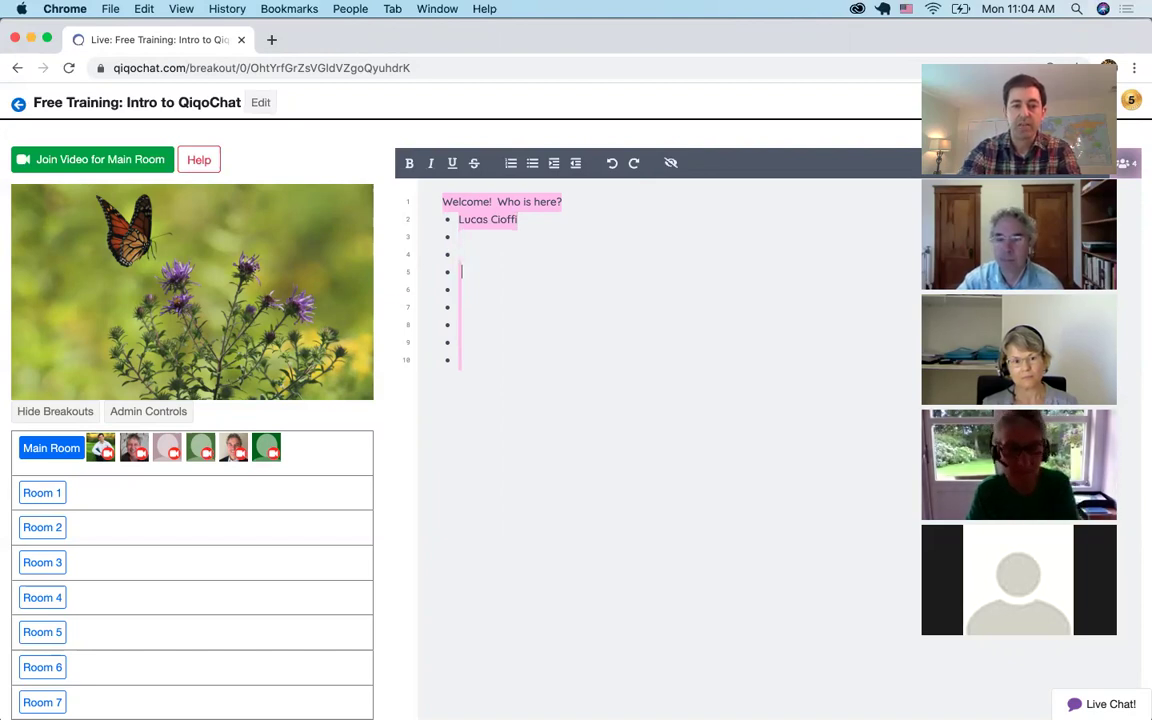
Write 'Please add your topic here' on a separate line below the attendee bullets
left_click(458, 289)
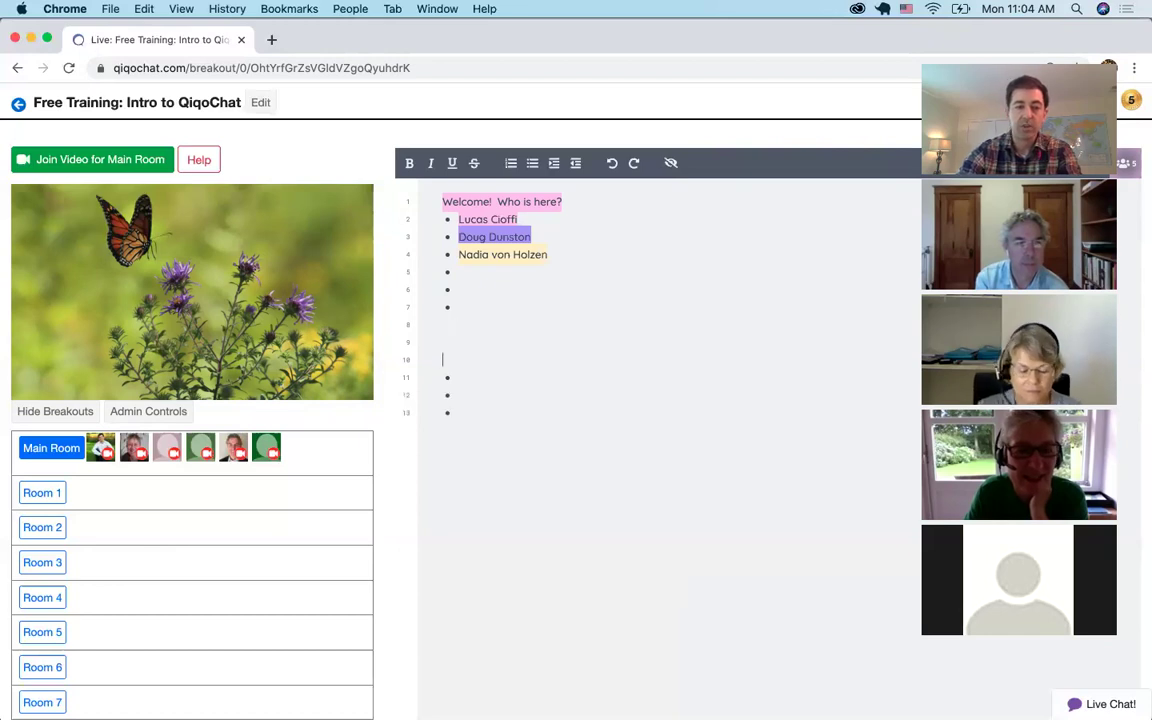
type("Pleqes a")
key("BackSpace")
key("BackSpace")
key("BackSpace")
type("a")
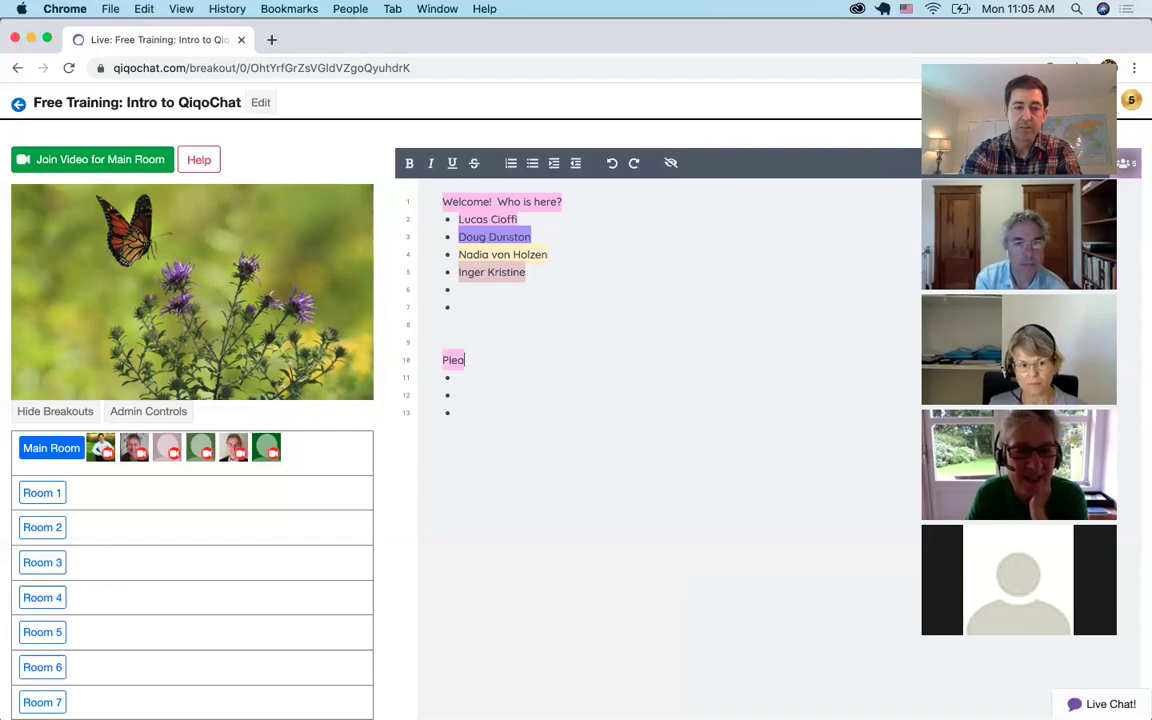
type("se add your topic here")
Add a '9am Session 1' heading with bullets, then paste a copy retitled '10am Session 2'
key("Return")
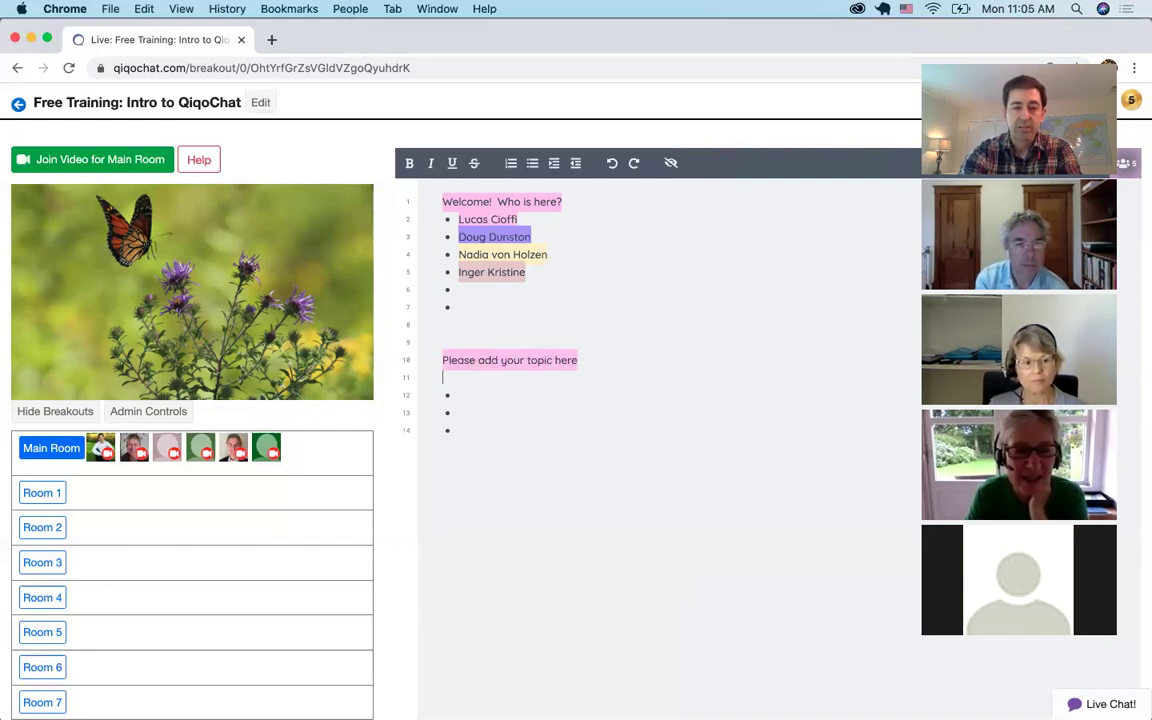
type("9am Session 1")
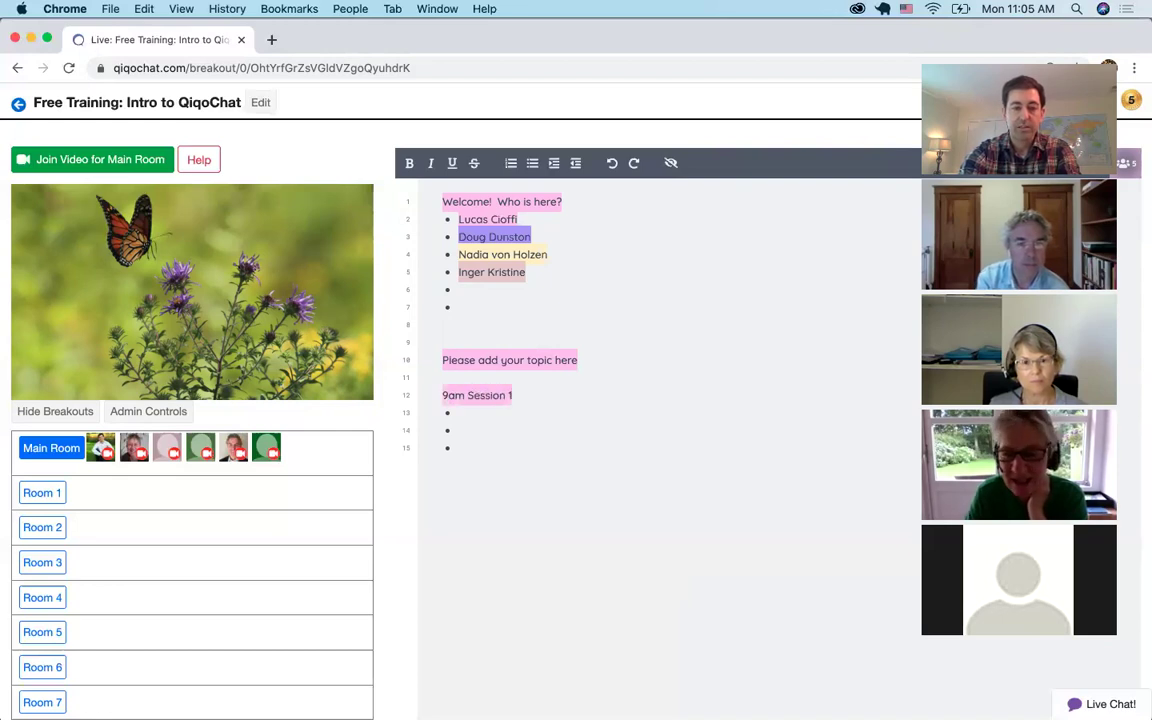
left_click(458, 447)
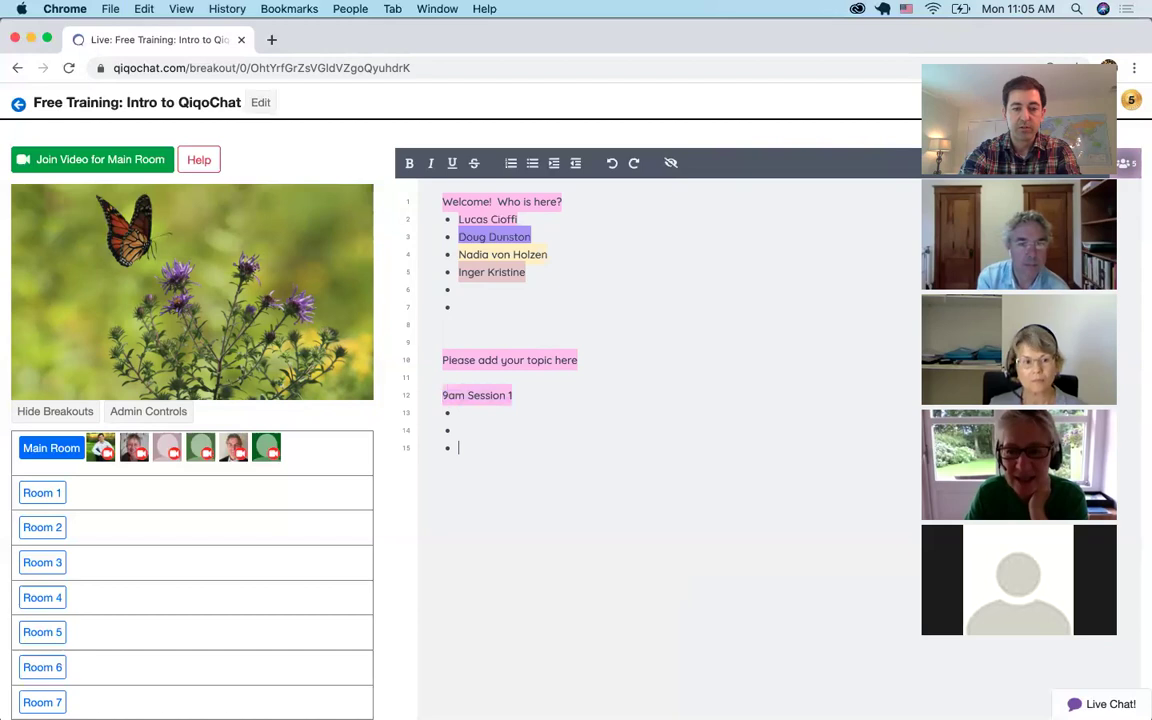
type("9am Session 1")
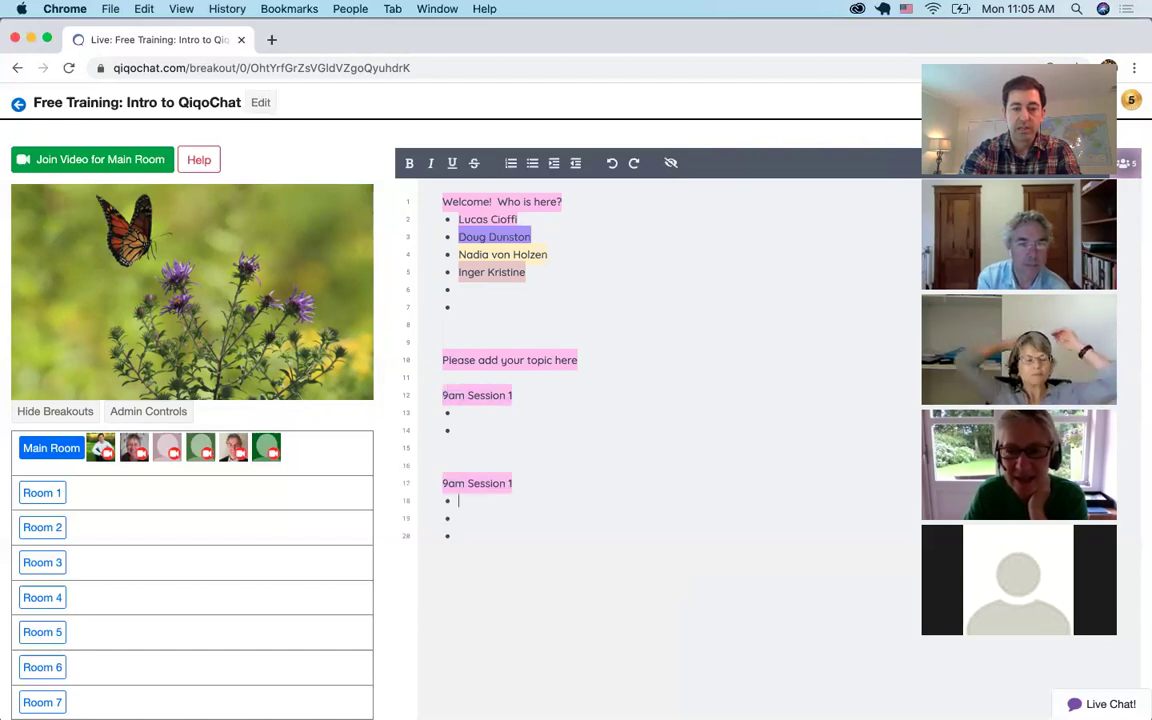
key("Delete")
type("10")
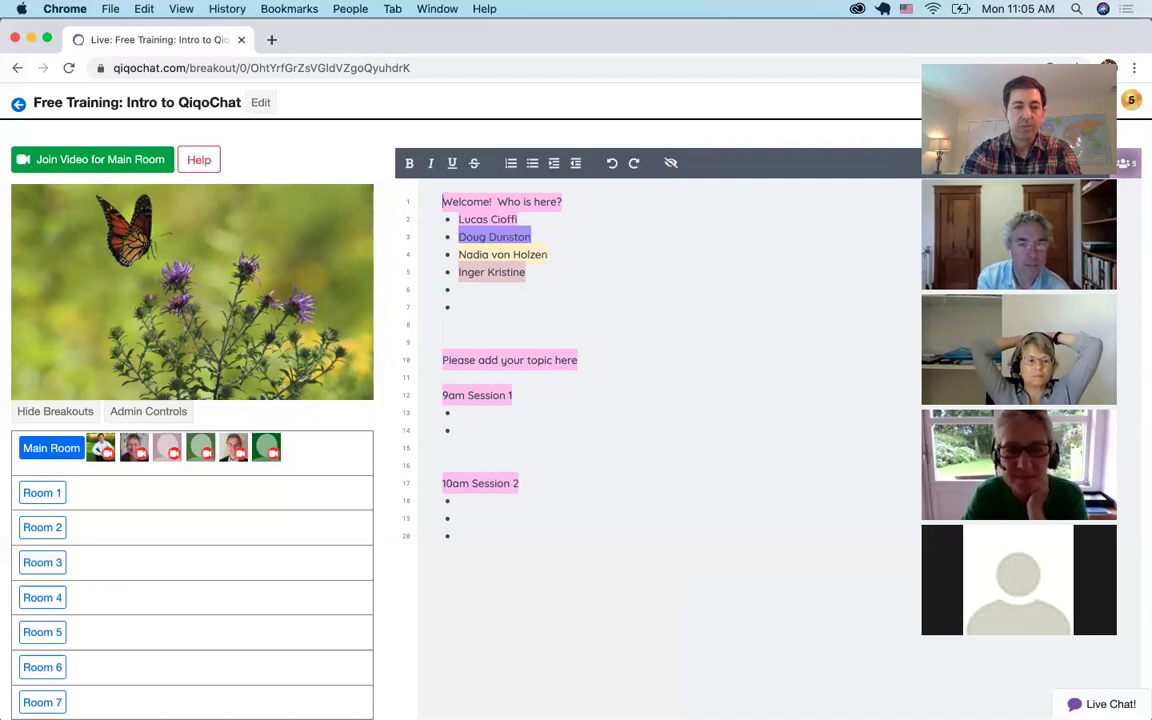
key("Return")
key("Return")
key("BackSpace")
key("BackSpace")
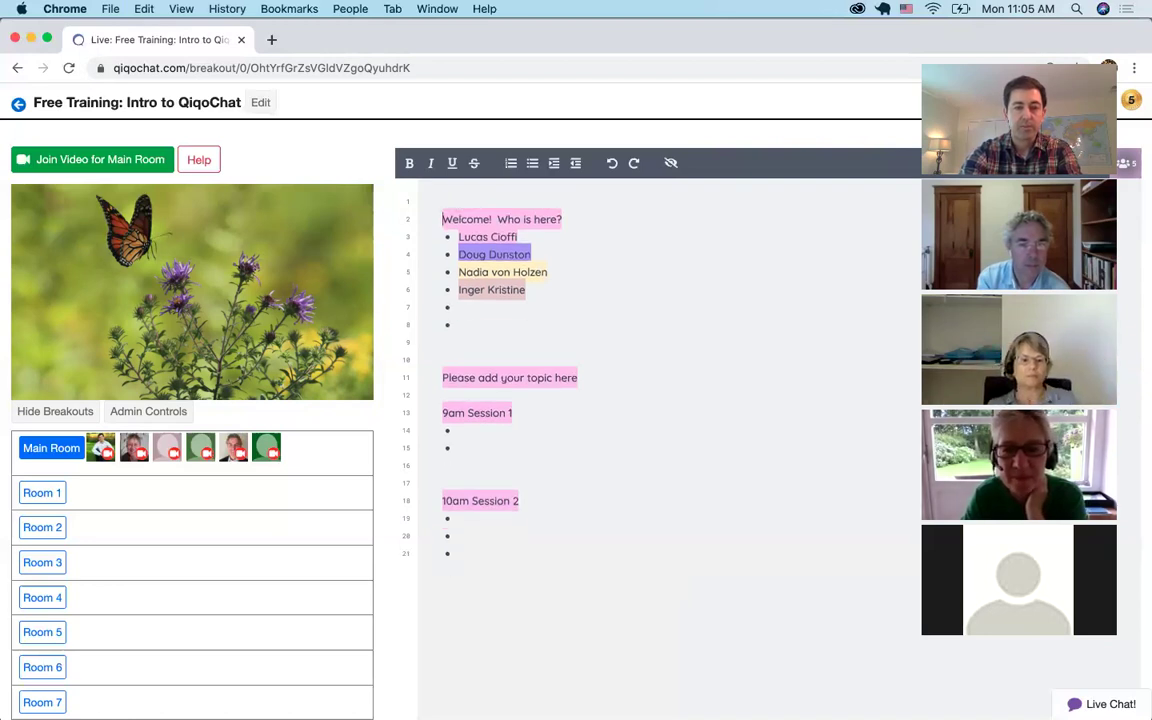
Paste another session block below and retitle it '11am Session 3'
key("Return")
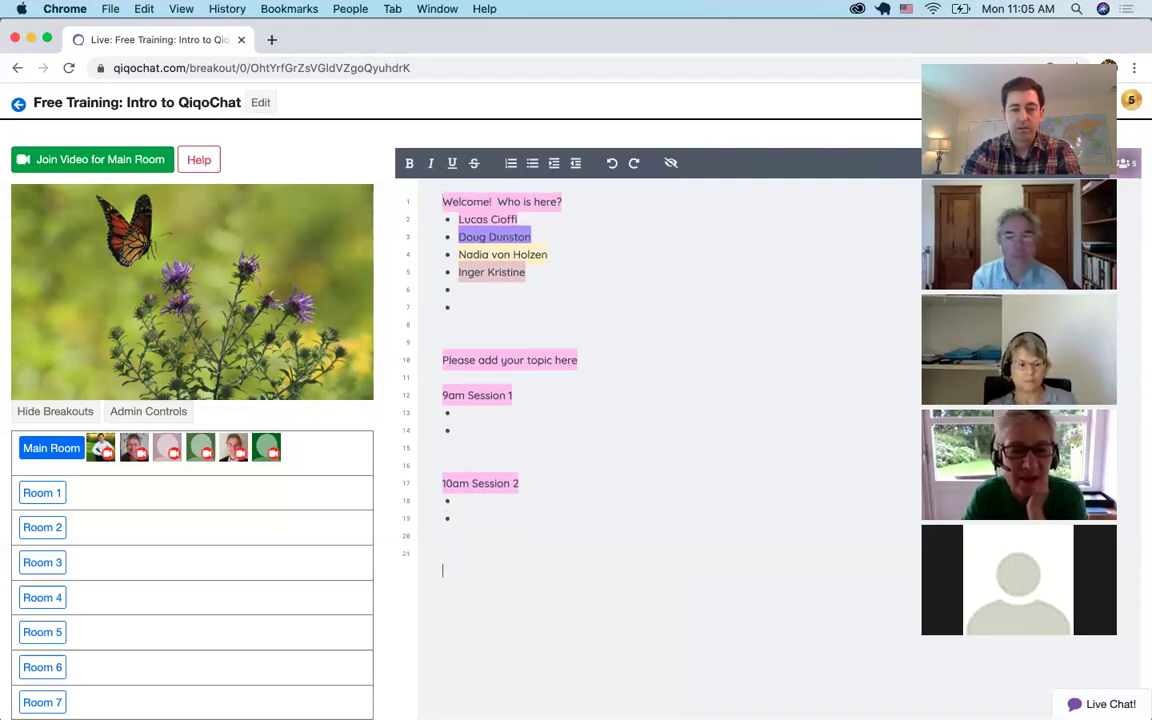
type("9am Session 1")
key("Delete")
type("11")
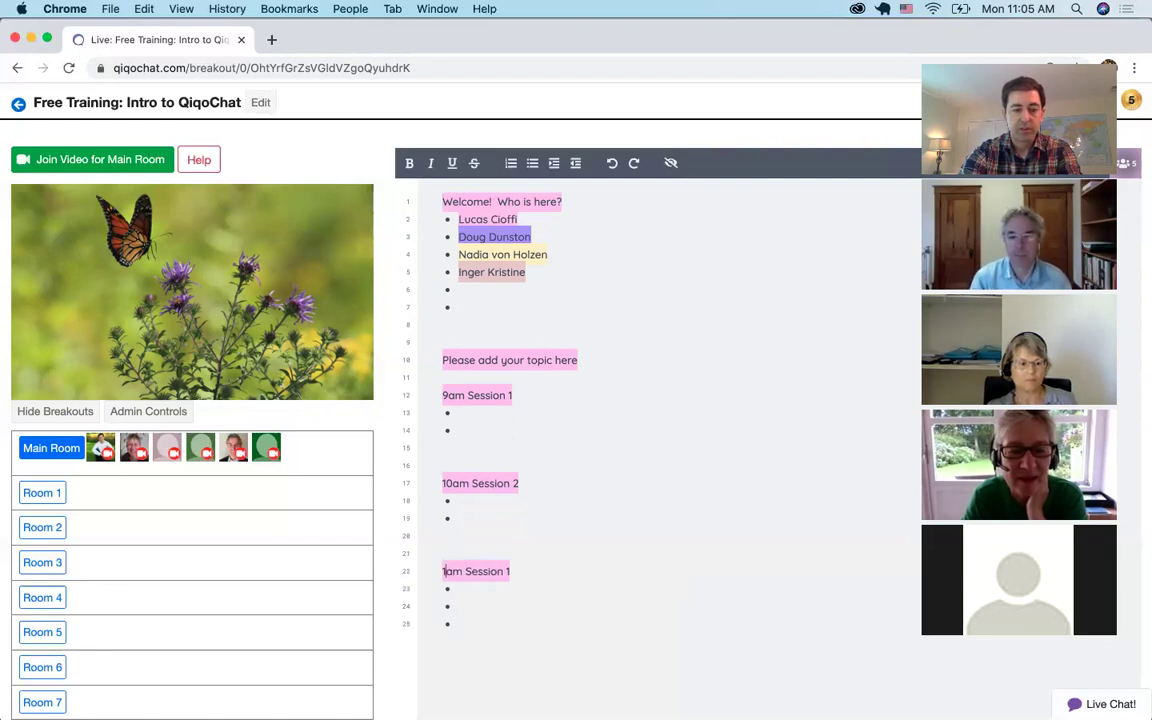
key("End")
key("BackSpace")
type("3")
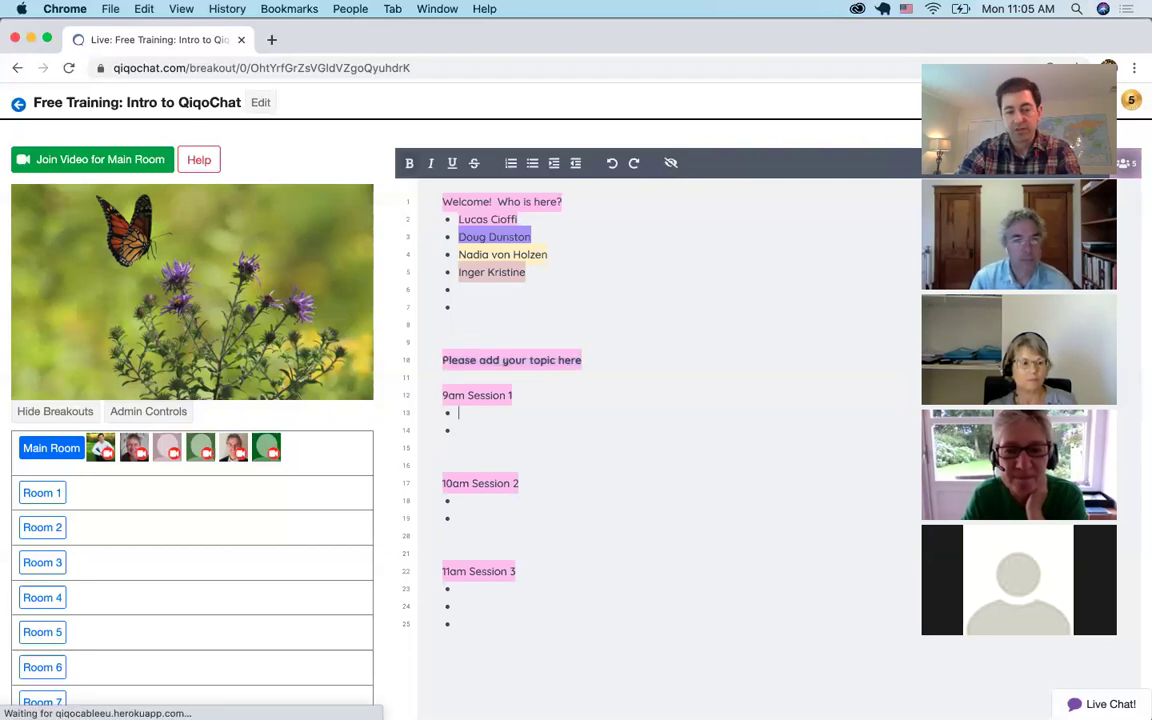
List Breakfast, Lunch, Dinner and Snack as bullets under 9am Session 1, then select those lines
type("Benny")
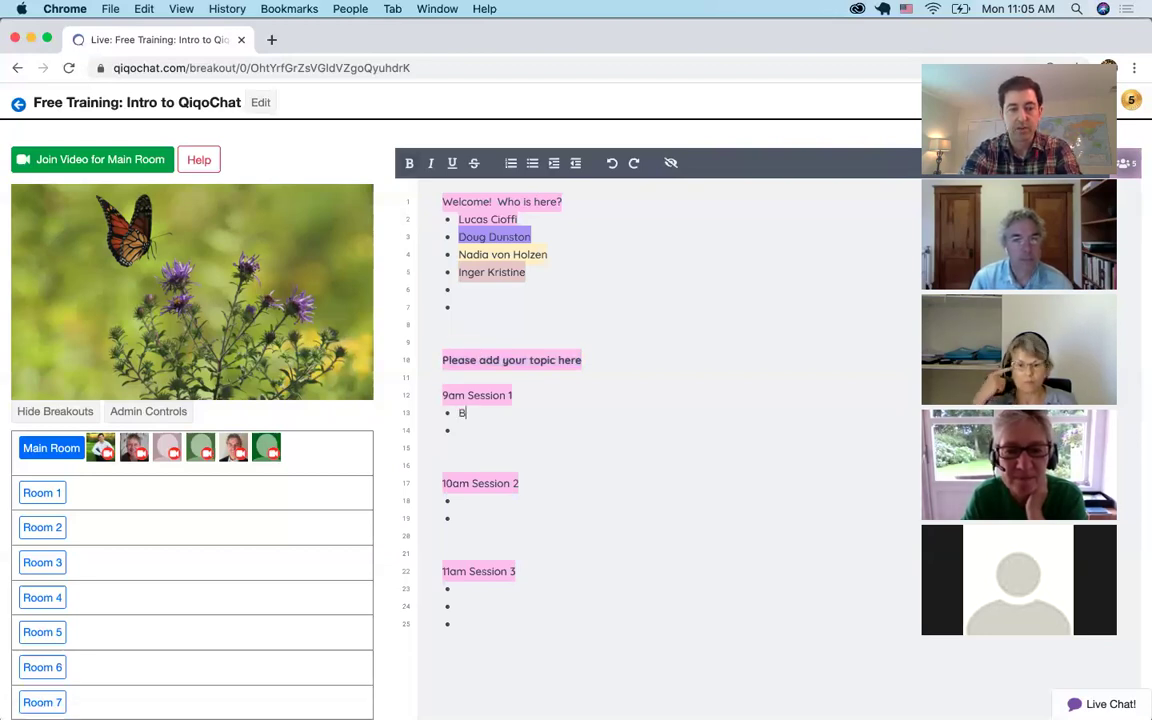
key("BackSpace")
key("BackSpace")
key("BackSpace")
key("BackSpace")
type("rea")
key("BackSpace")
key("BackSpace")
key("BackSpace")
type("reakfast")
key("Return")
type("Lunch")
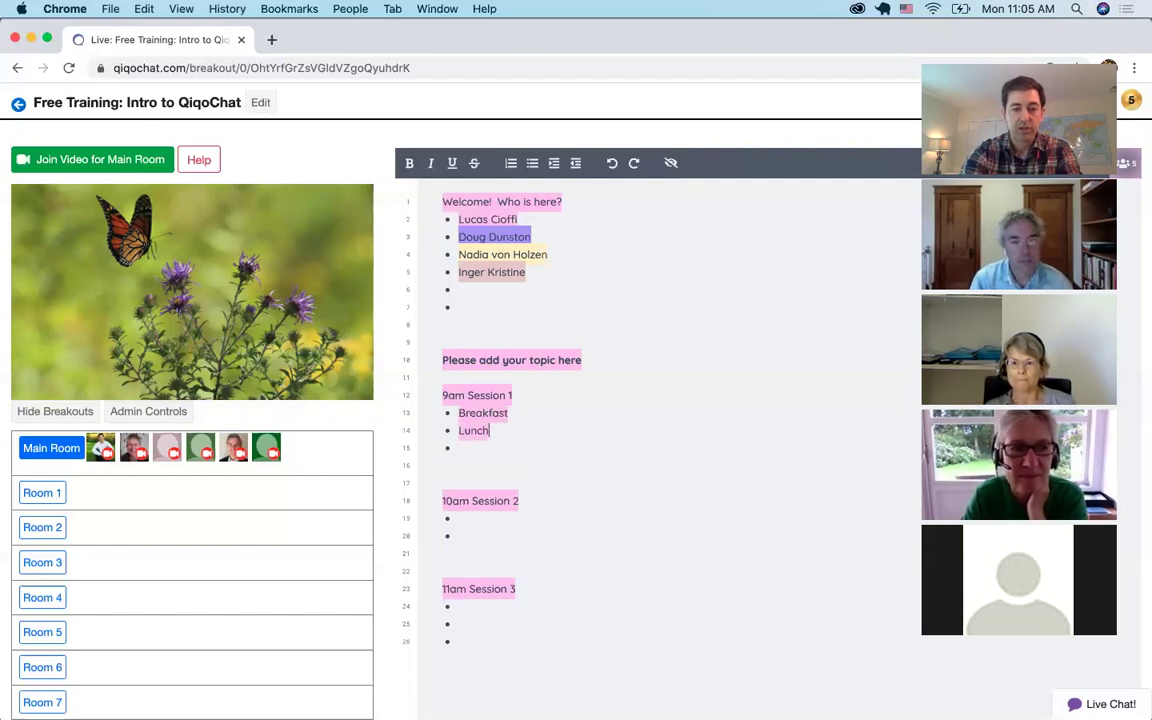
key("Return")
type("Dinner")
key("Return")
type("N")
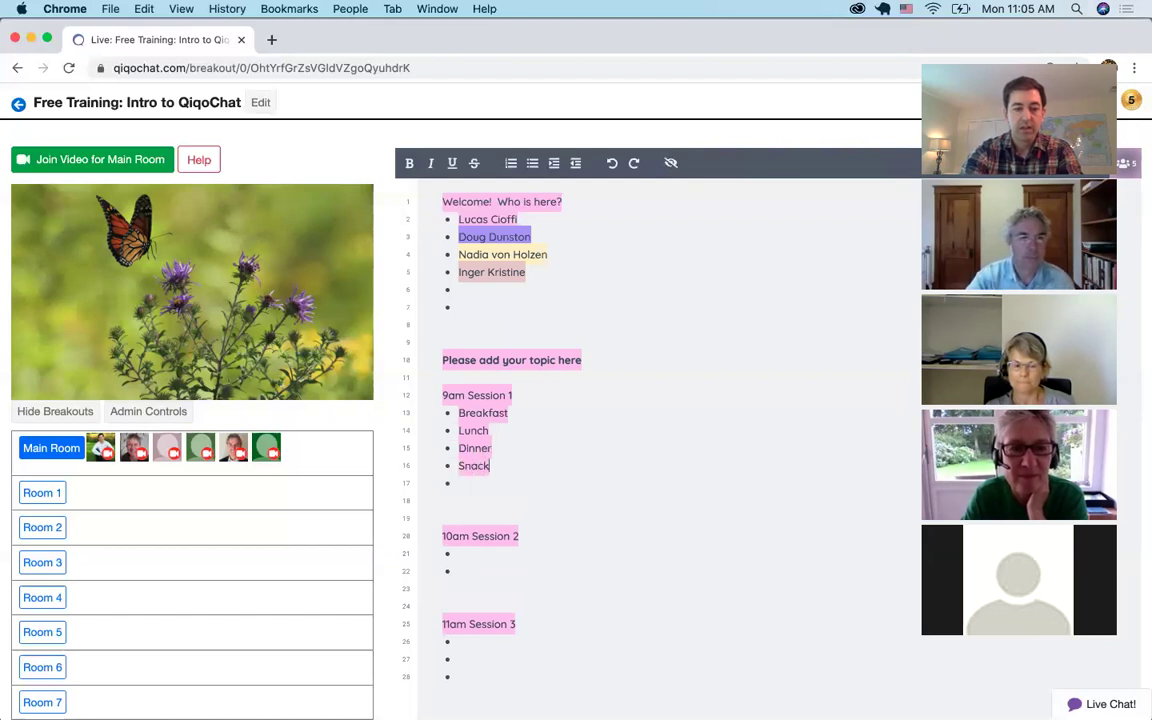
key("BackSpace")
key("shift+Up")
key("shift+Up")
key("shift+Up")
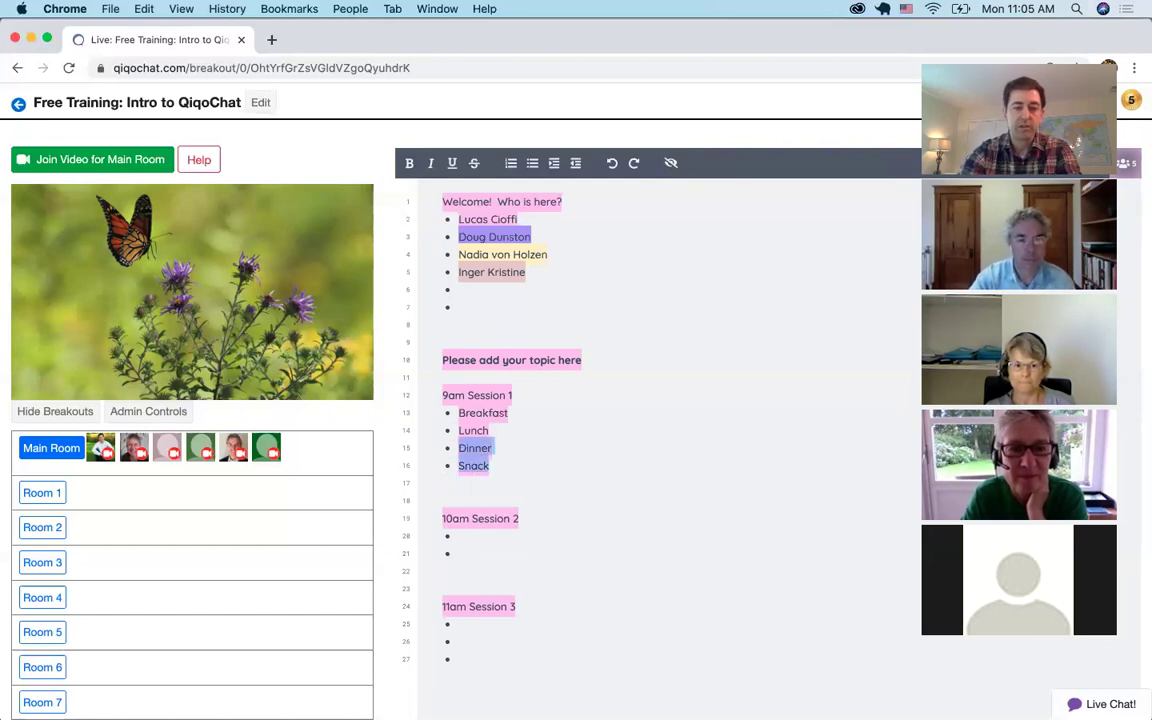
key("shift+Home")
key("super+c")
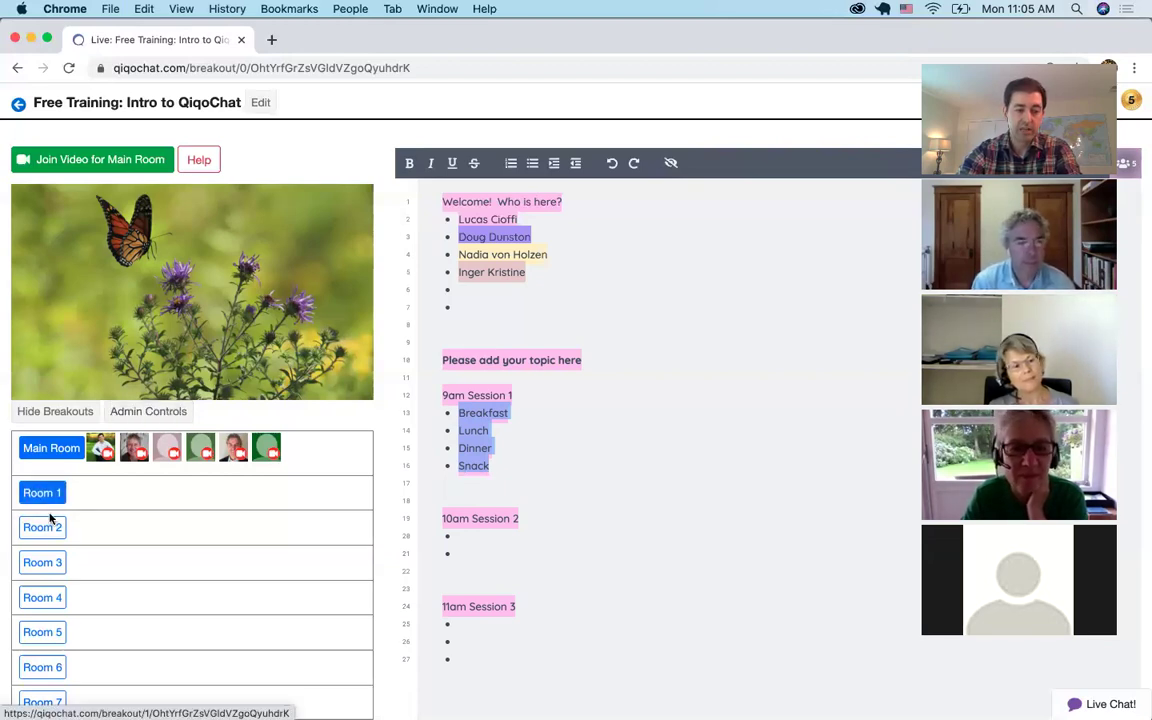
Paste Breakfast, Lunch, Dinner and Snack into the Admin Controls breakout topics box and save them
left_click(147, 411)
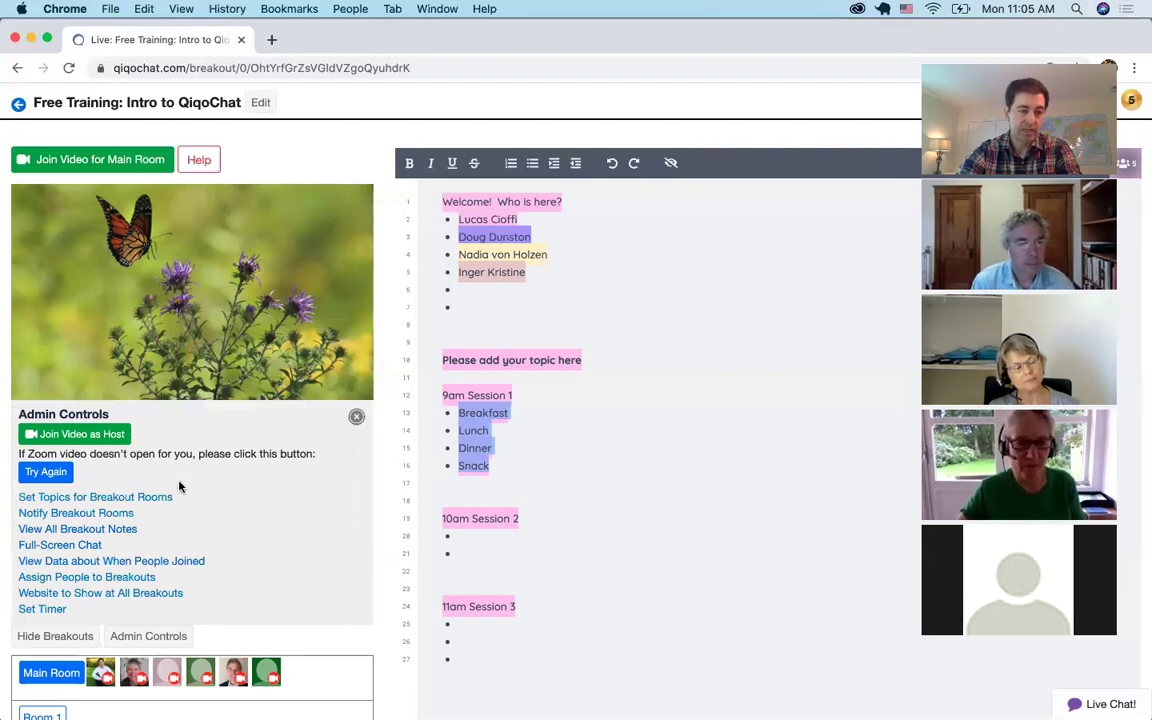
left_click(74, 498)
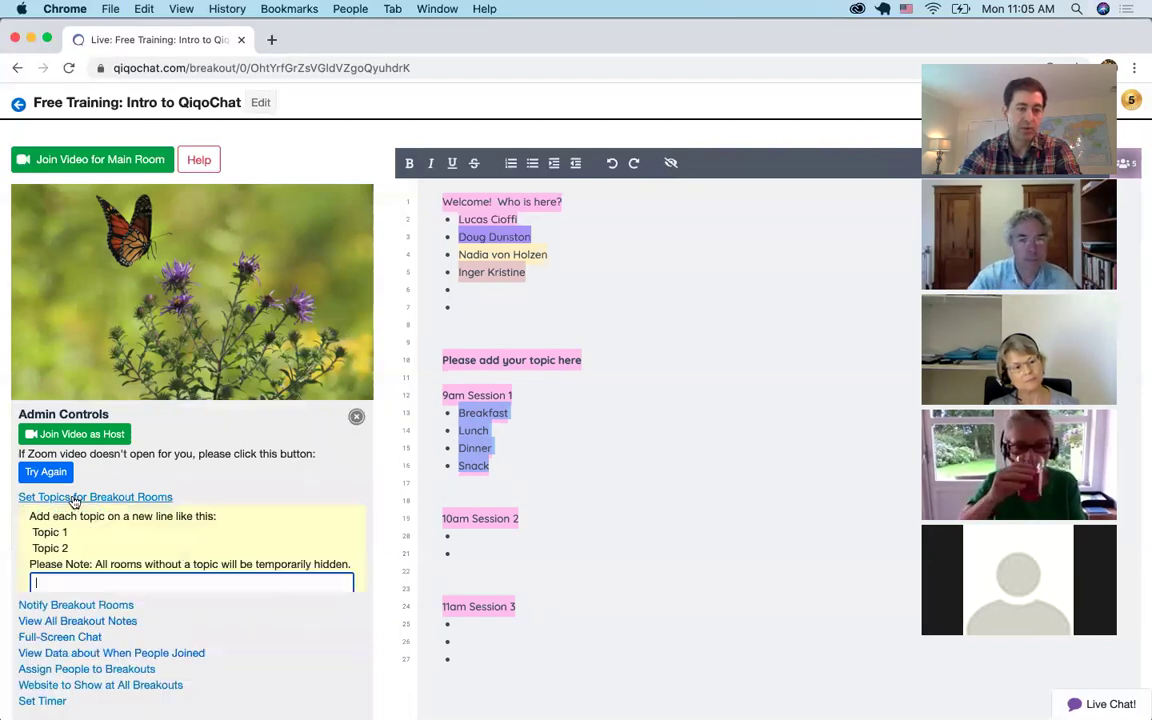
key("super+v")
scroll(150, 614, "down", 5)
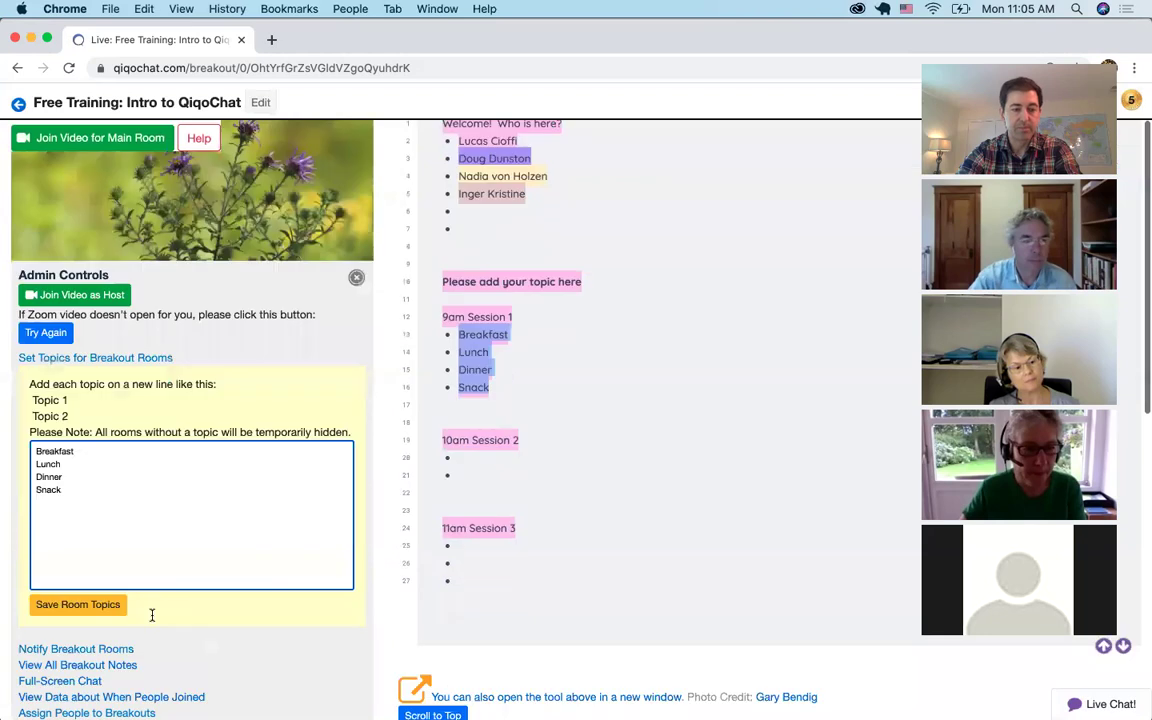
left_click(104, 474)
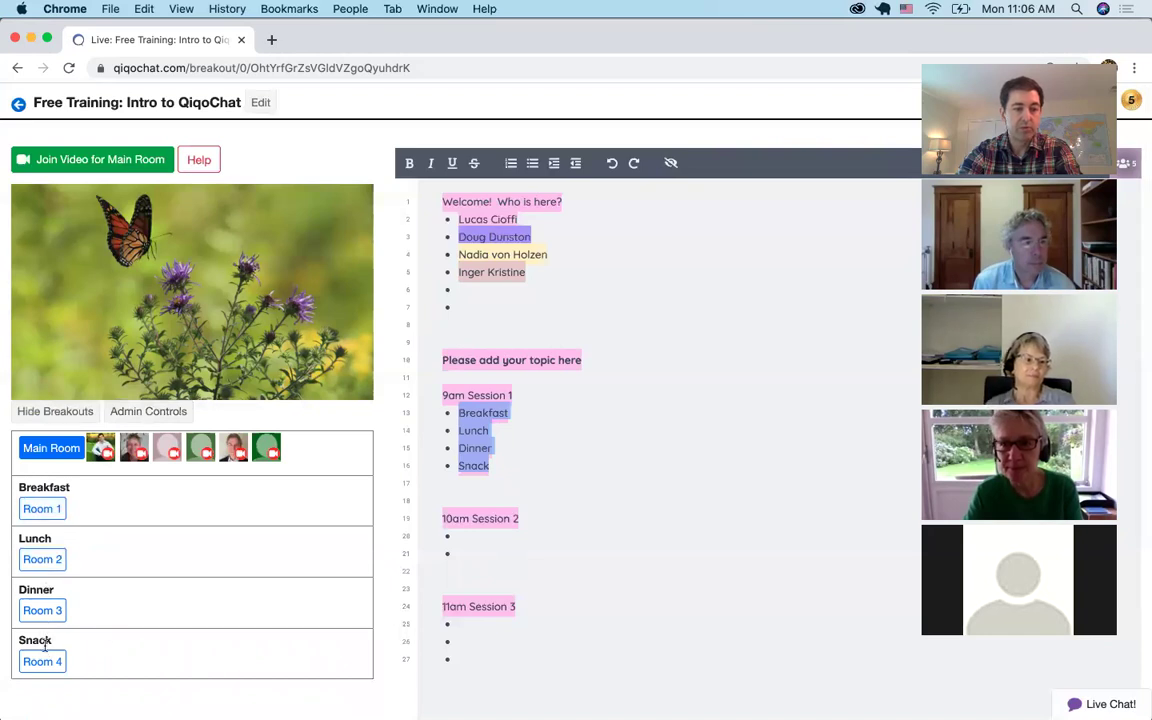
Enter Room 2, the Lunch breakout, from the breakout list
left_click(459, 535)
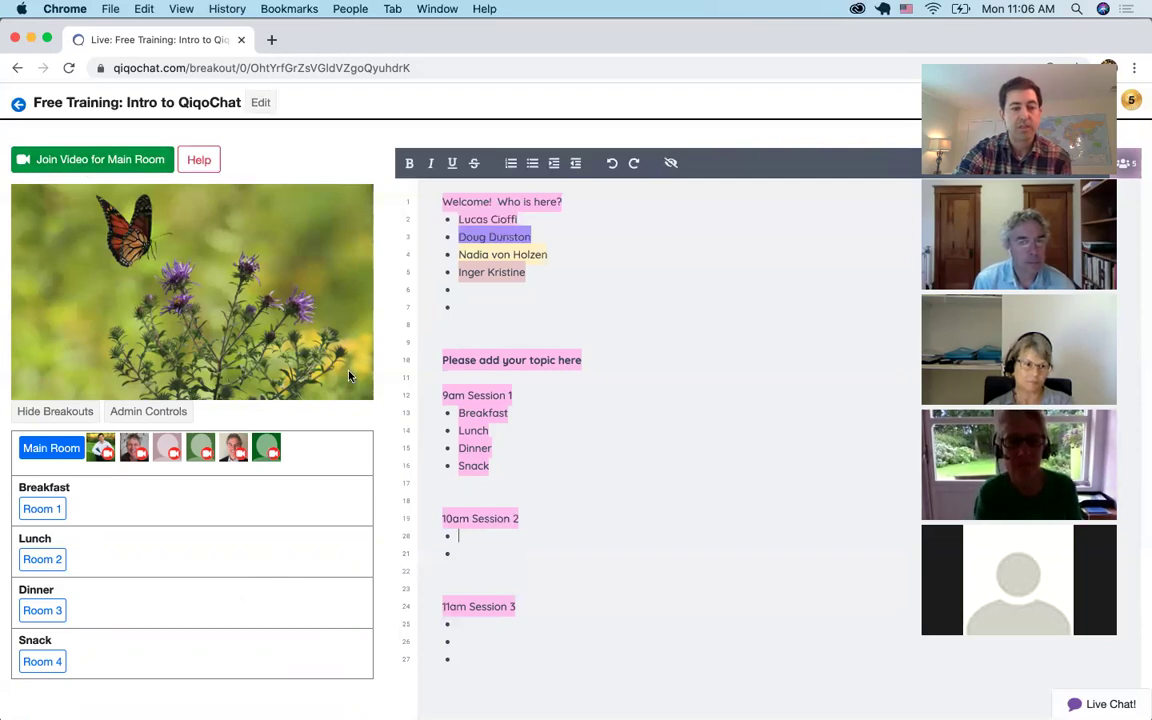
double_click(478, 430)
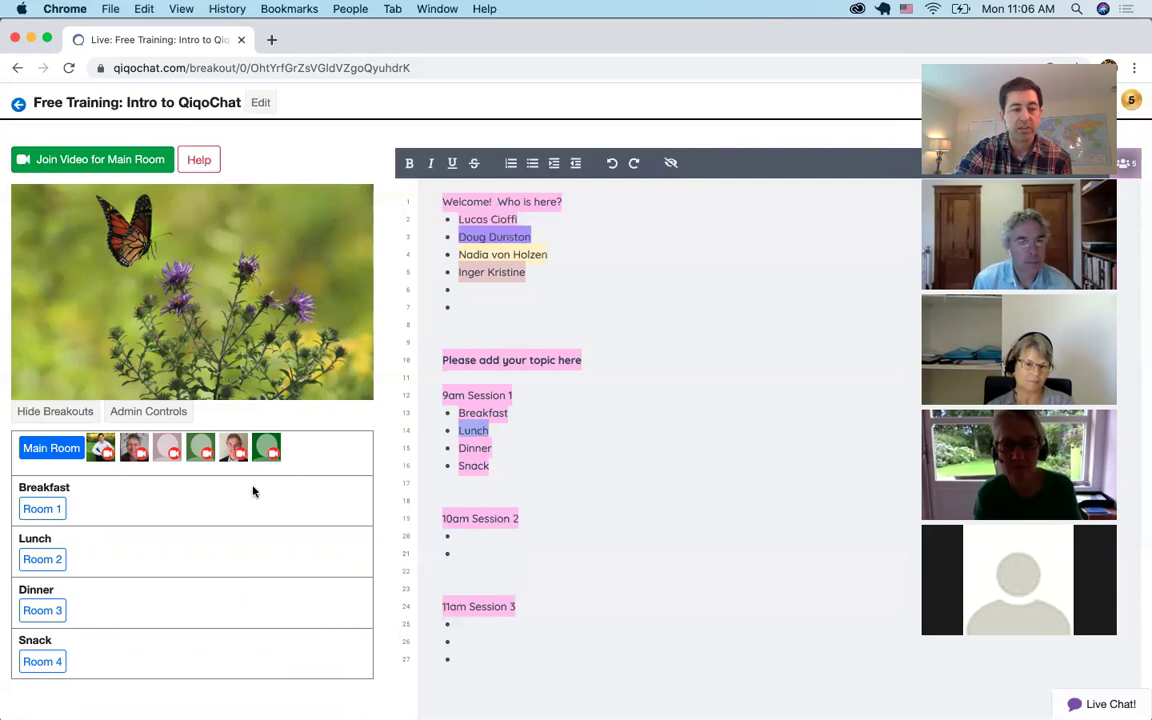
left_click(52, 560)
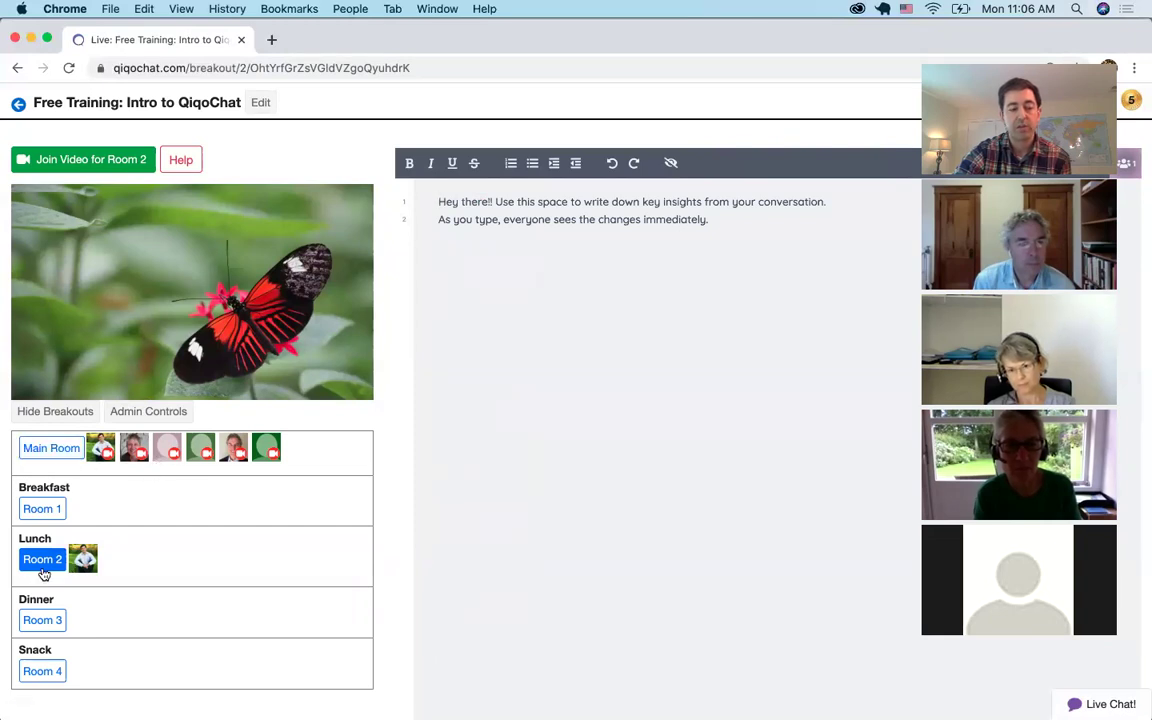
Switch to Room 3, the Dinner breakout room
left_click(33, 621)
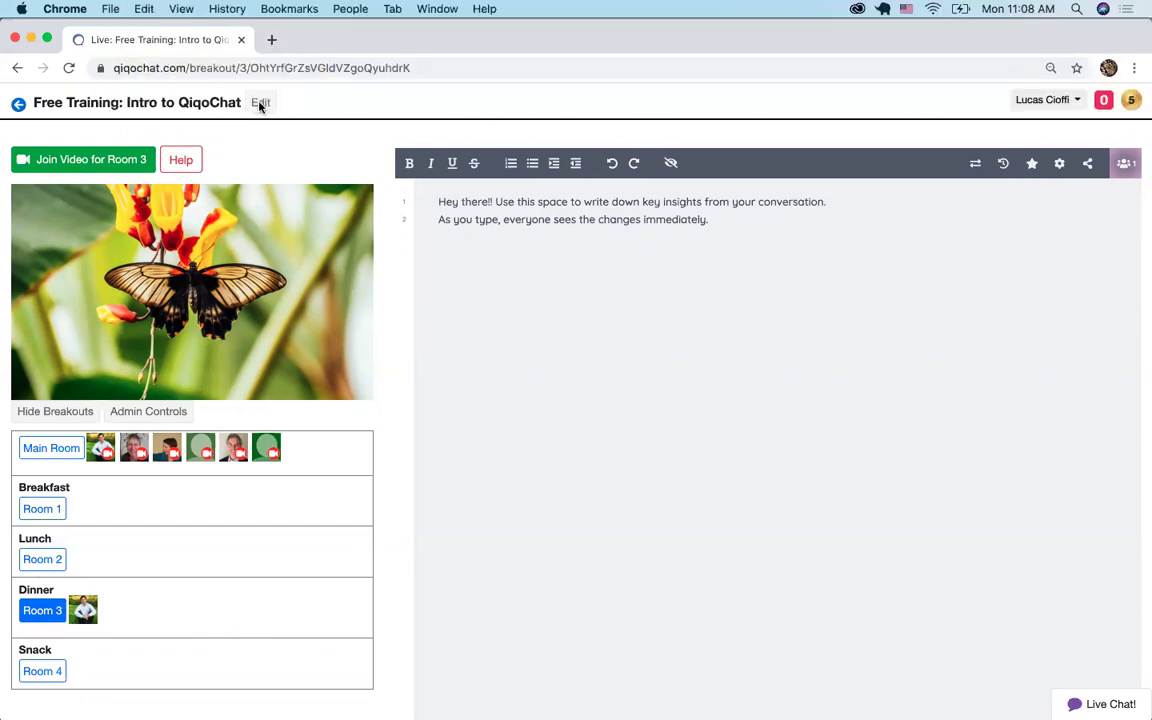
Open the edit form for 'Free Training: Intro to QiqoChat' and scroll to its advanced options
left_click(260, 103)
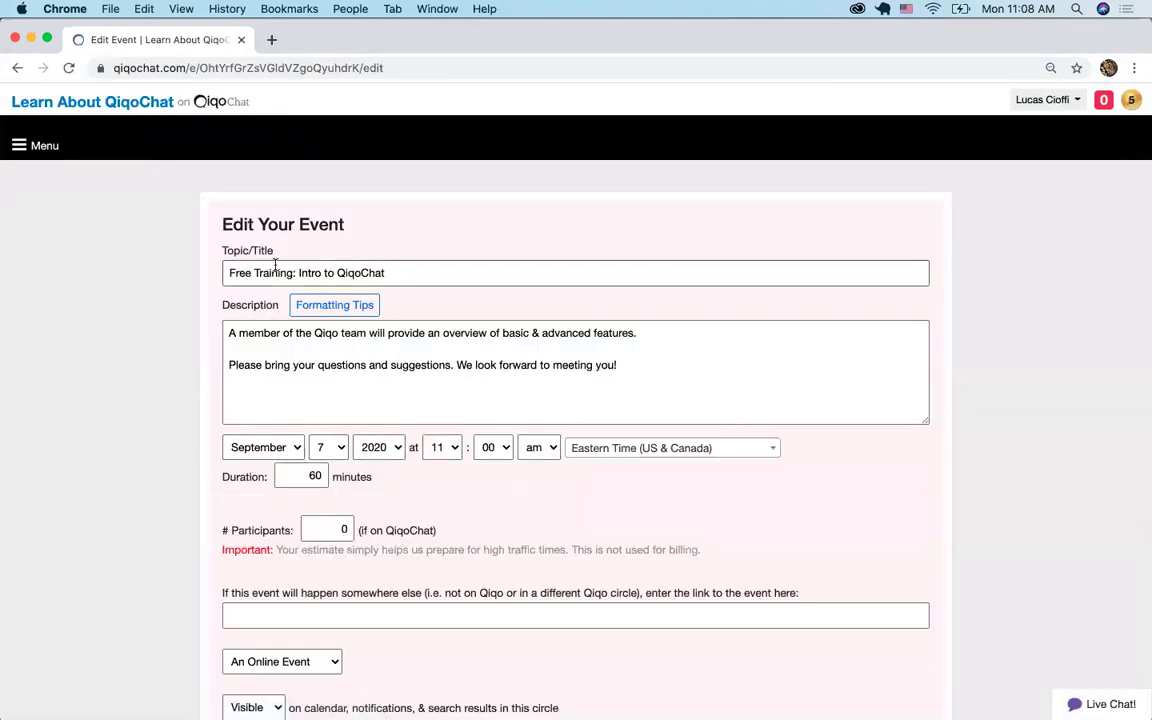
triple_click(427, 271)
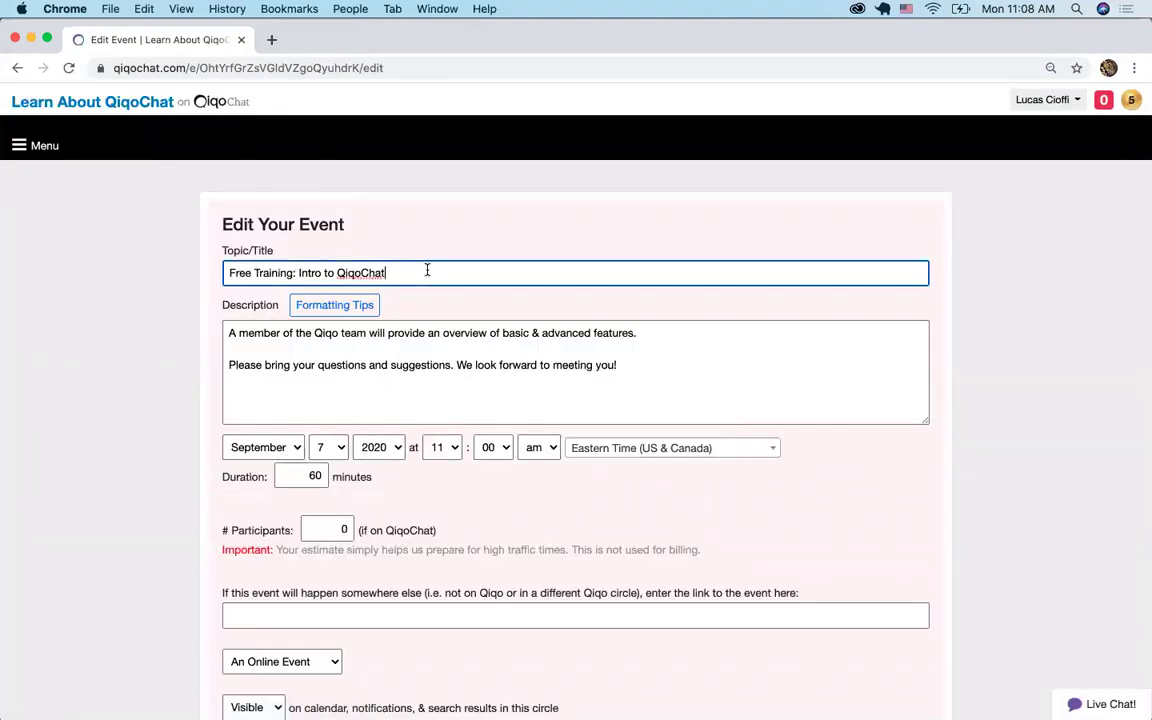
left_click_drag(648, 368, 199, 278)
left_click(182, 444)
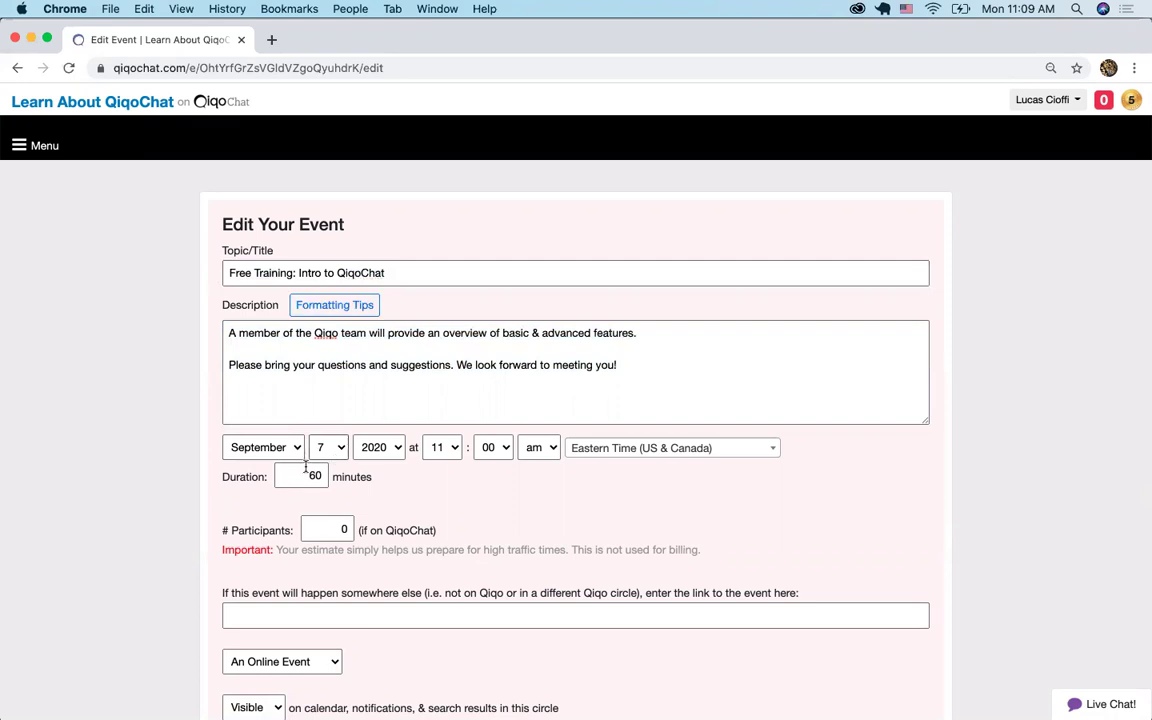
scroll(168, 520, "down", 10)
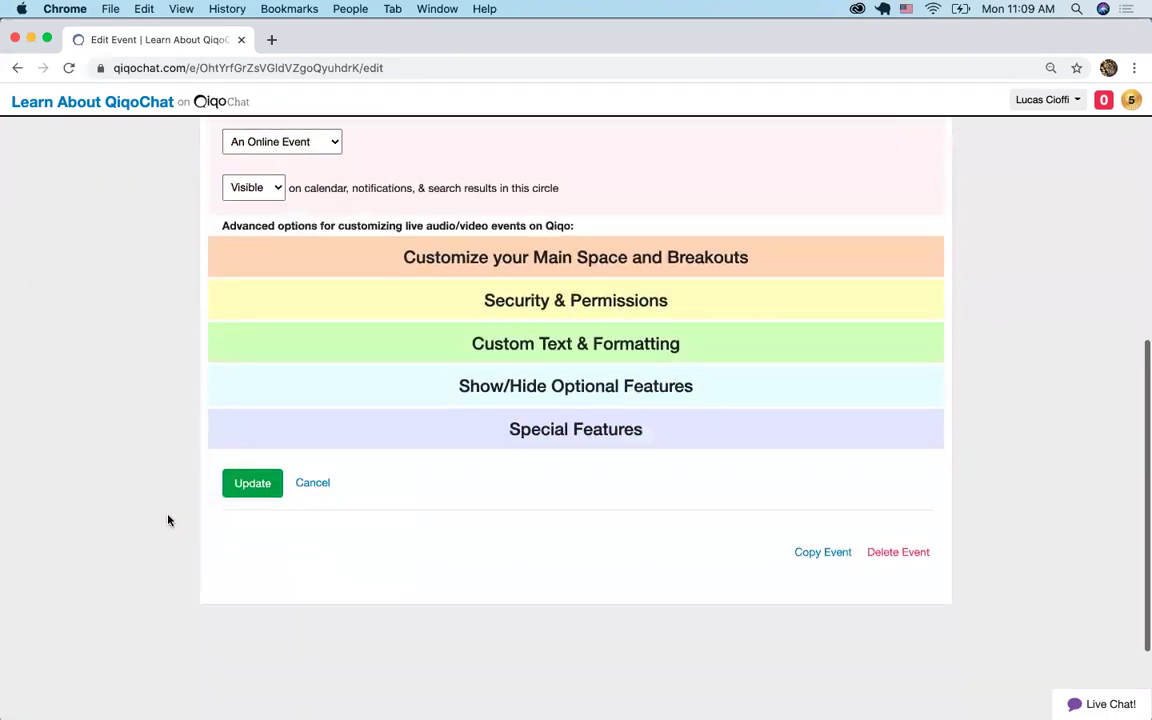
scroll(168, 520, "down", 1)
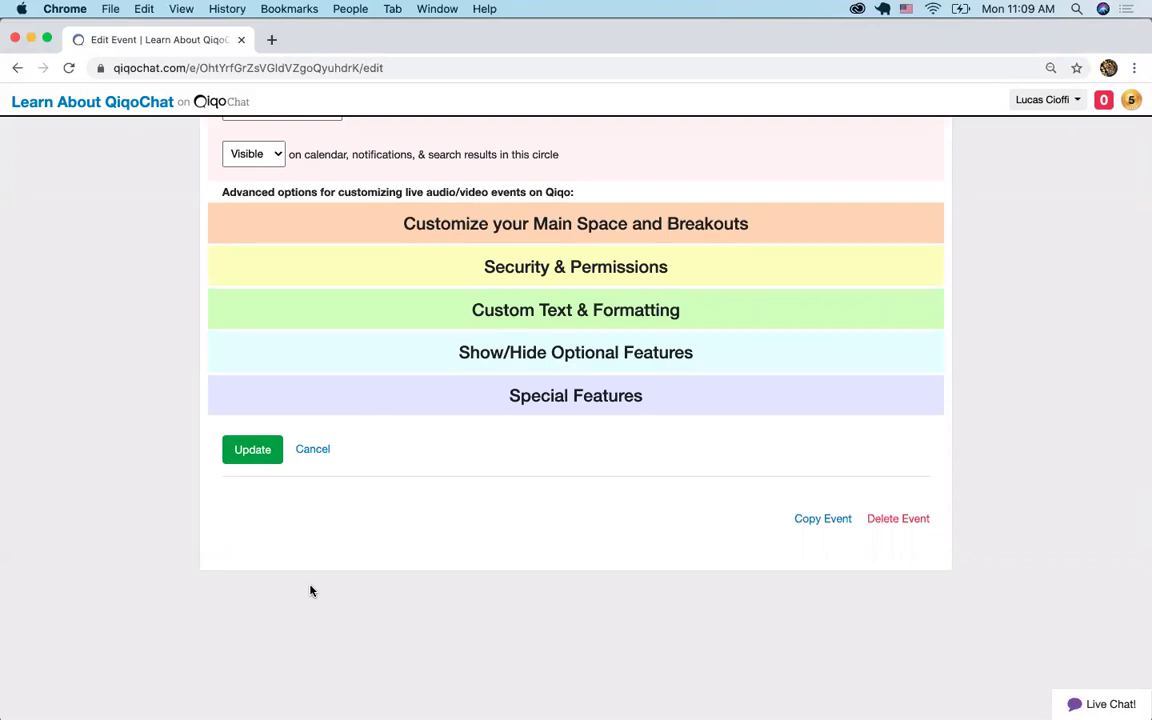
Expand the main space and breakout settings and set the number of breakout spaces to 25
left_click(456, 224)
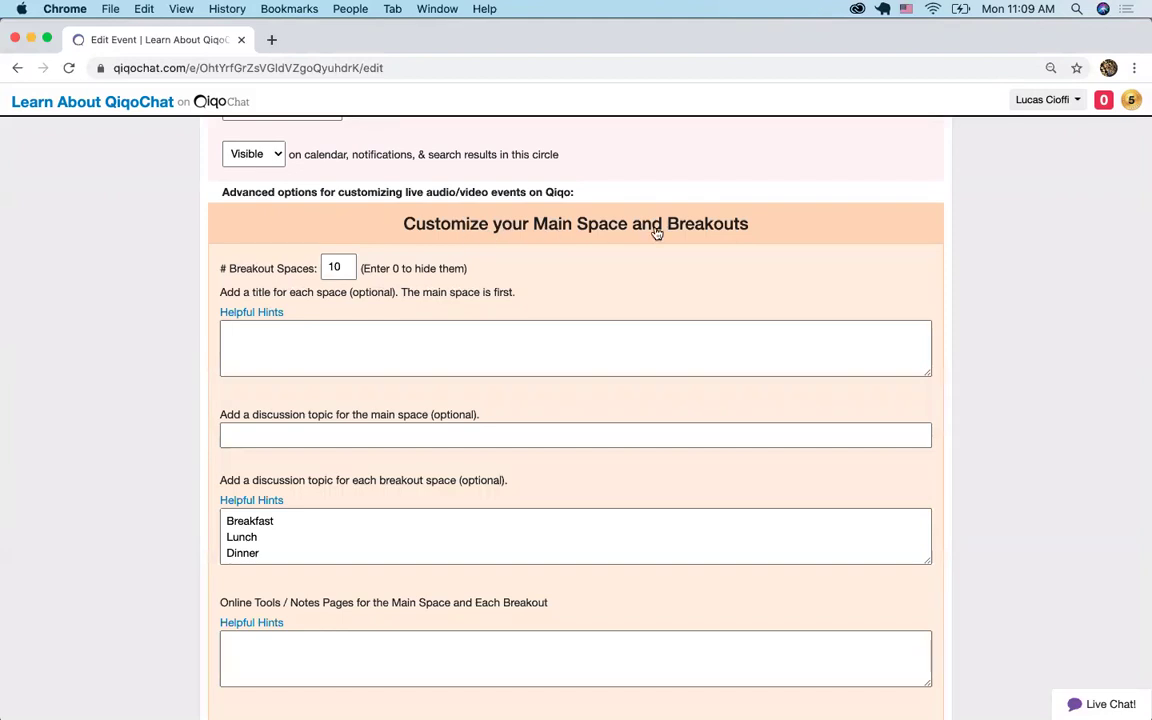
double_click(330, 267)
type("25")
Clear the Breakfast, Lunch, Dinner and Snack entries from the per-breakout topics box
left_click(296, 538)
key("ctrl+a")
key("ctrl+x")
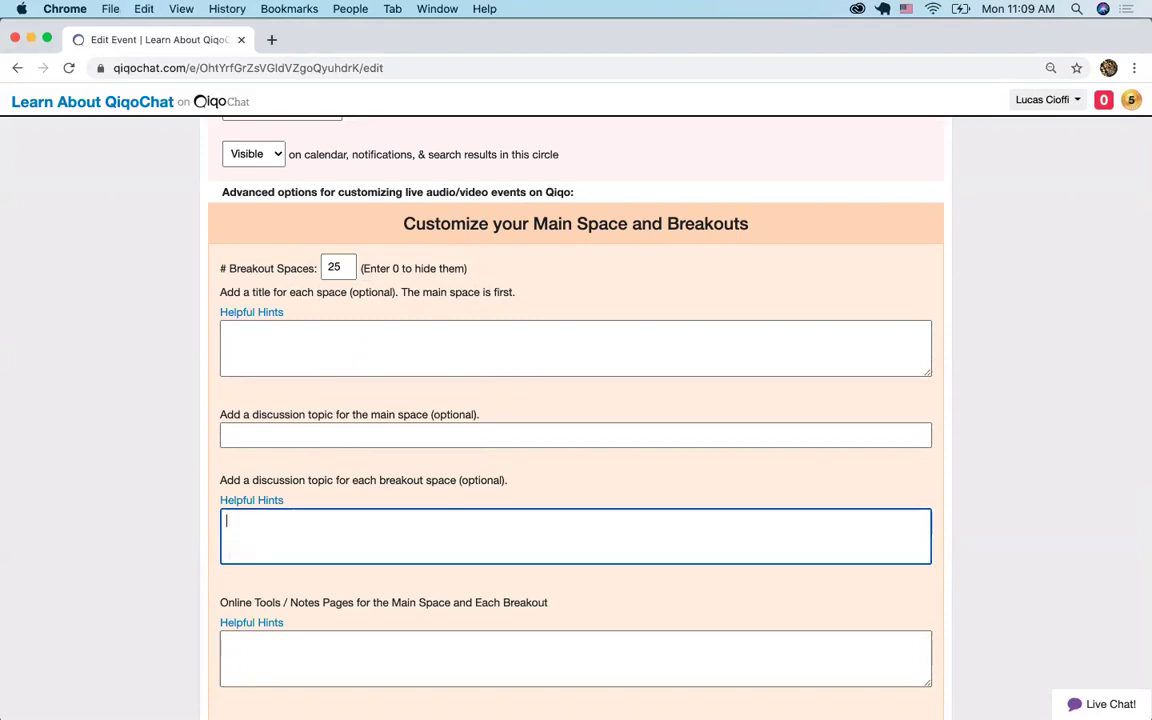
key("ctrl+z")
left_click(259, 569)
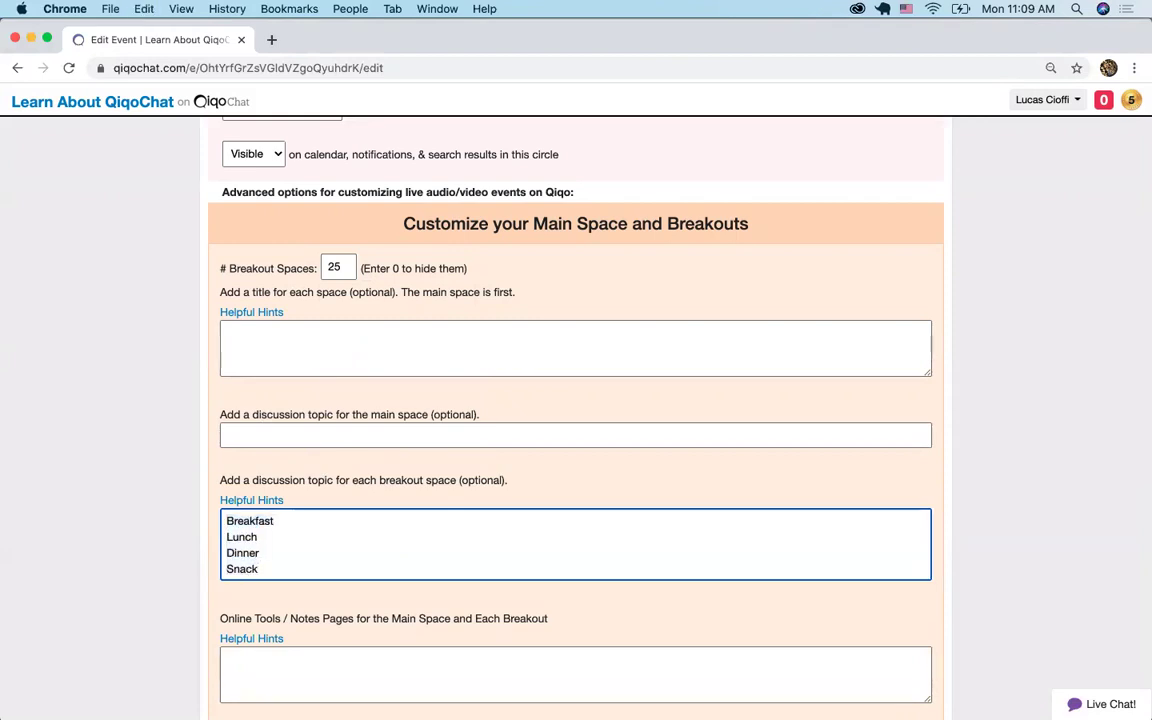
key("super+a")
key("super+x")
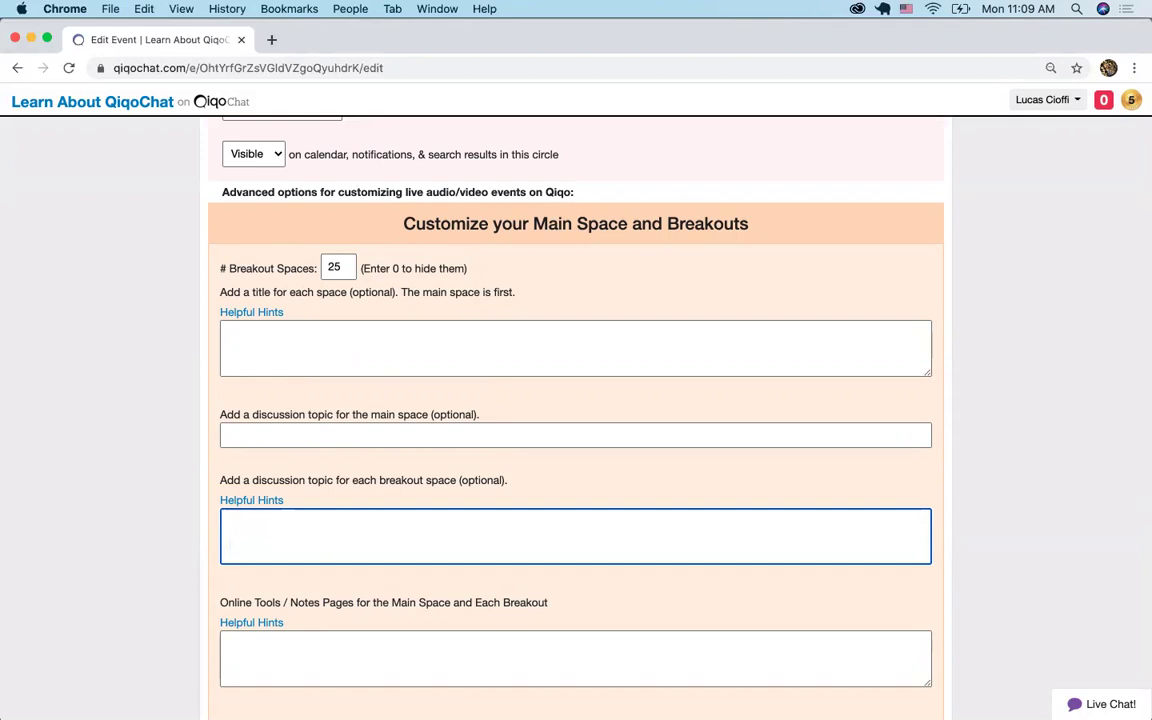
Change the breakout photo theme from Butterflies to Gardens and update the event
scroll(576, 400, "down", 6)
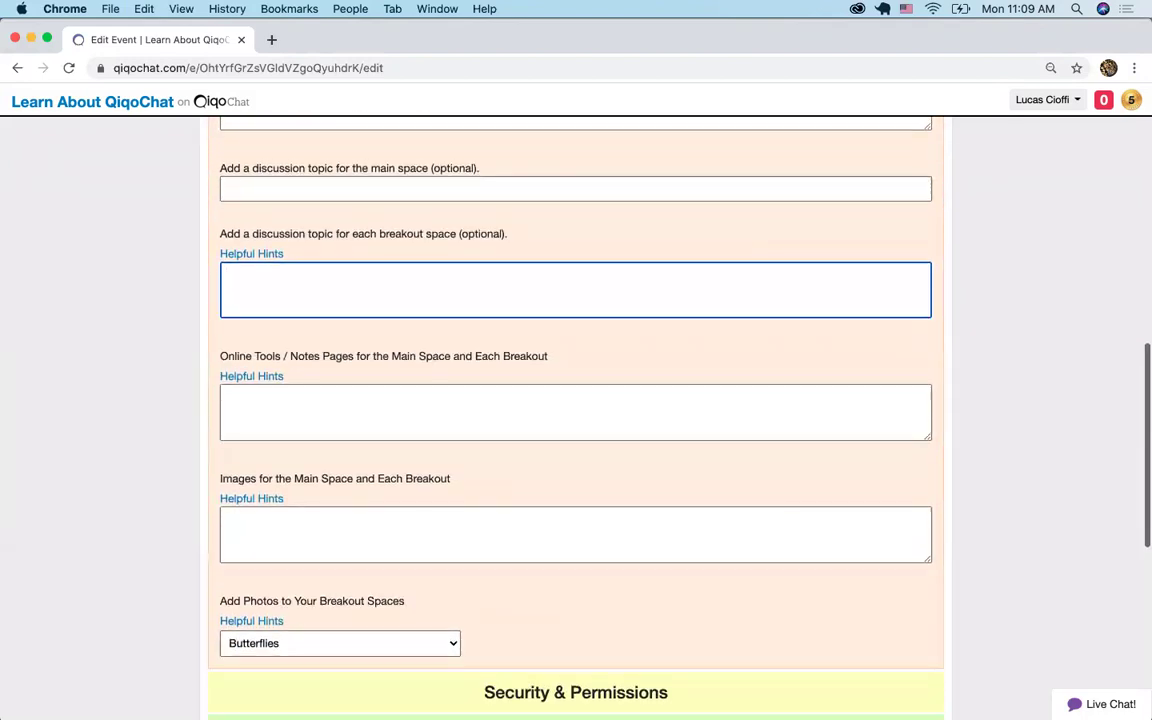
left_click(290, 586)
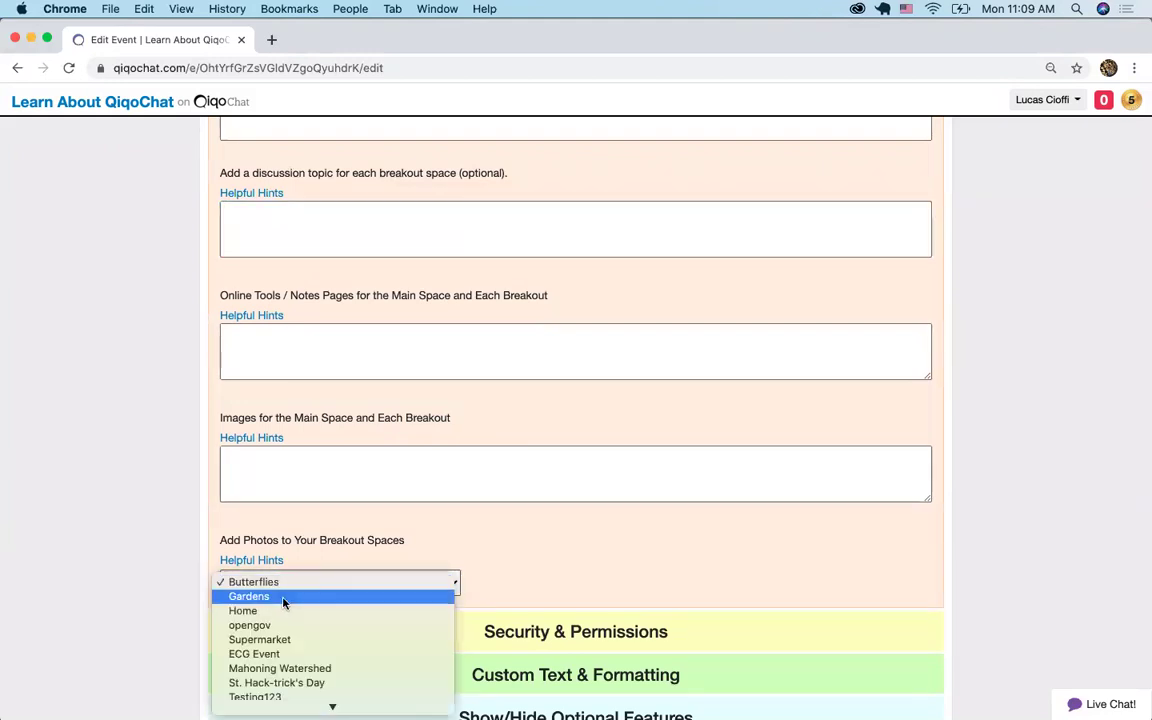
left_click(284, 598)
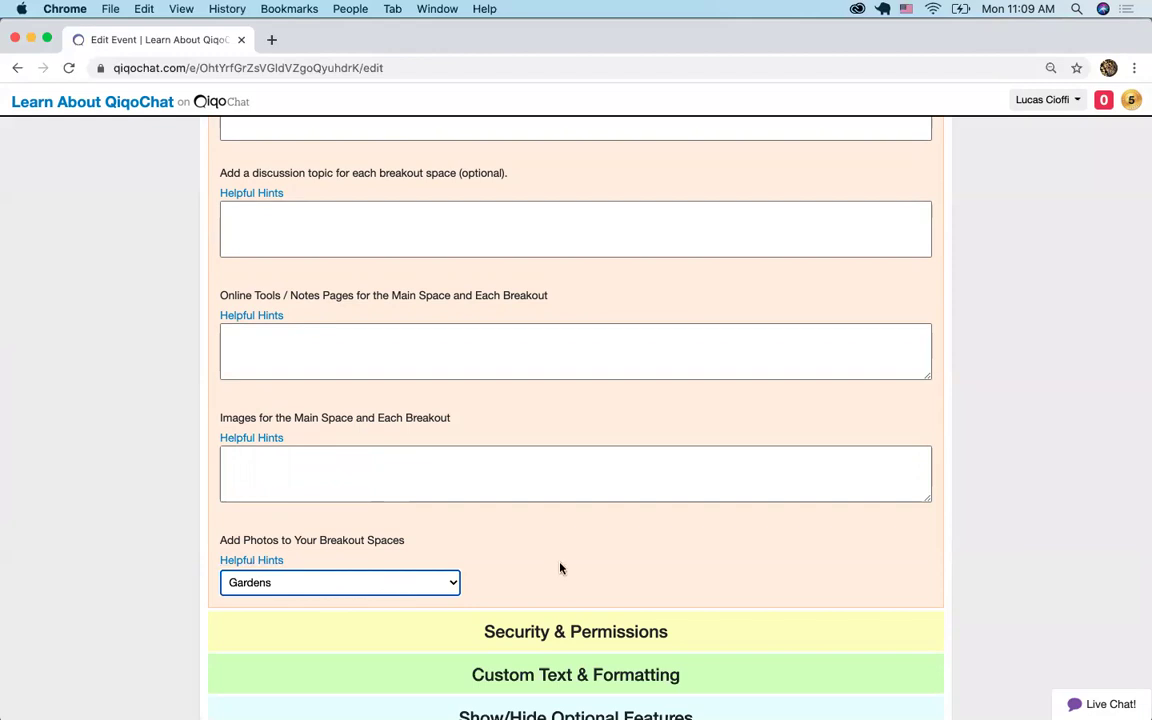
scroll(560, 568, "down", 10)
left_click(262, 346)
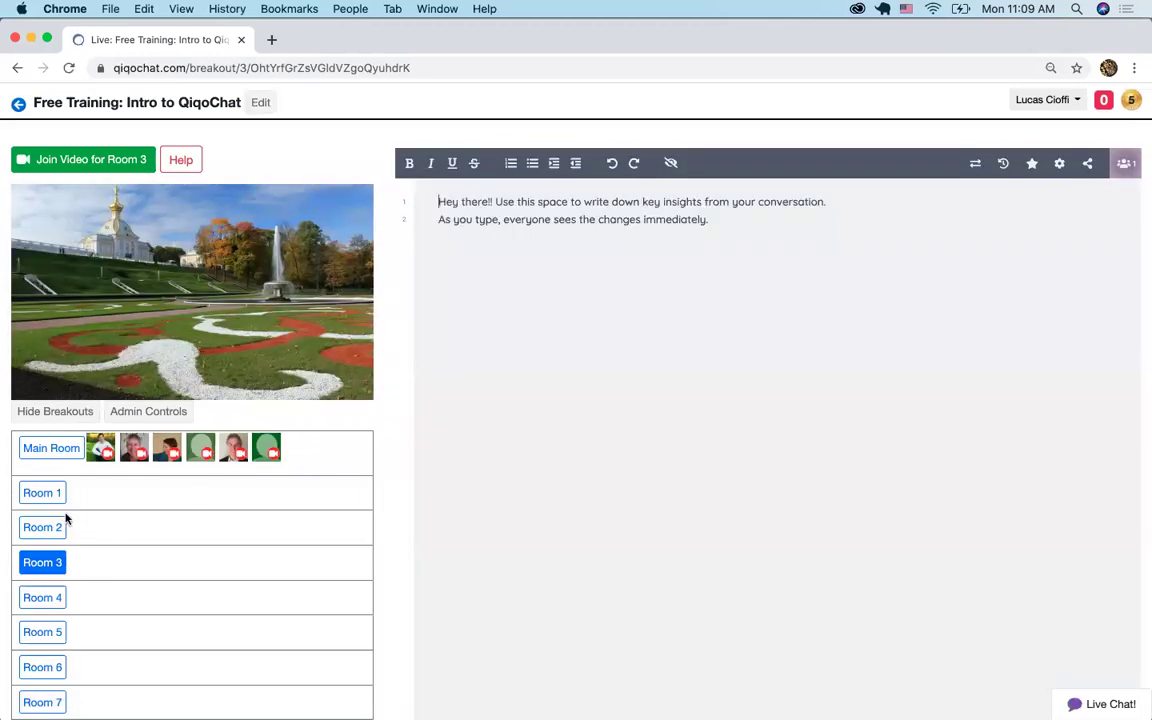
Browse the Rooms 1–25 breakout list and enter Room 1
scroll(131, 597, "down", 10)
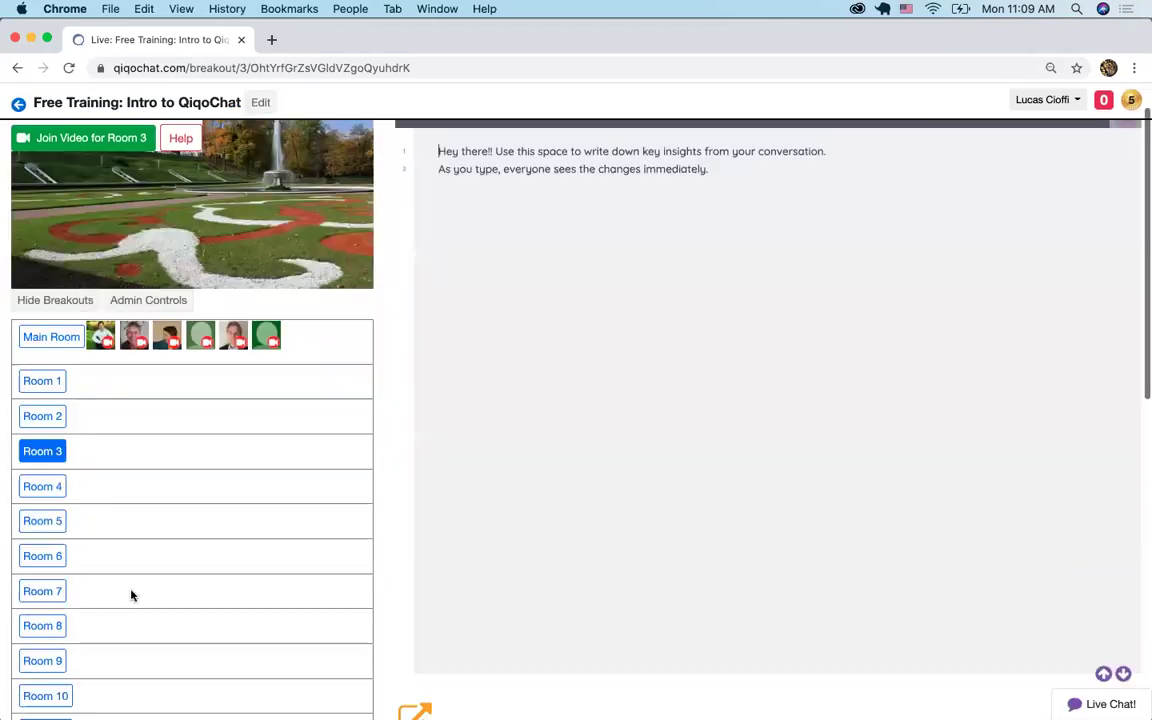
scroll(131, 594, "down", 5)
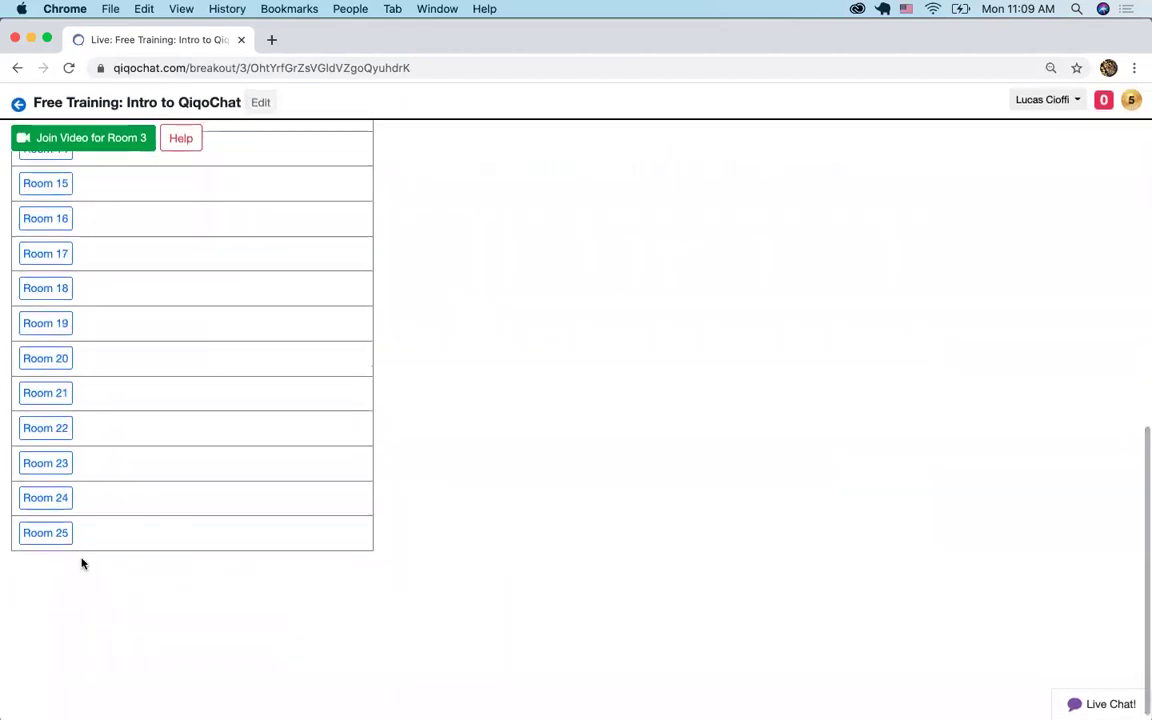
scroll(221, 560, "up", 15)
scroll(220, 563, "down", 1)
left_click(42, 492)
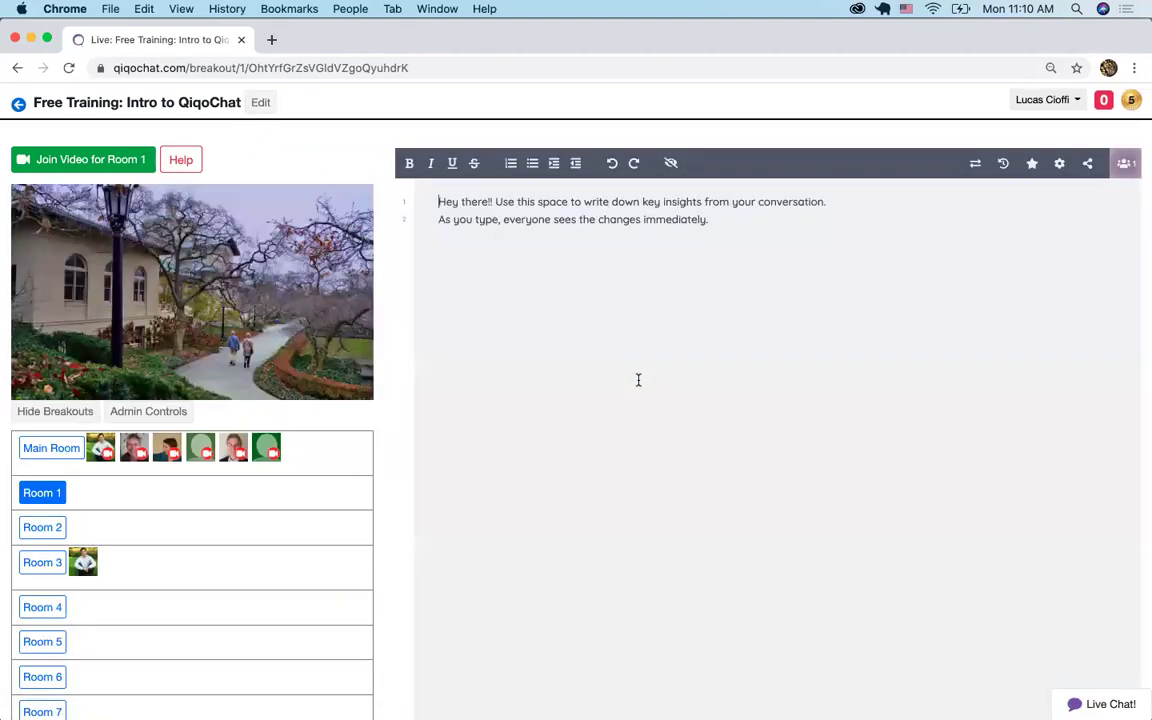
Leave Room 1 for the Main Room, whose notes list five attendees
left_click(53, 450)
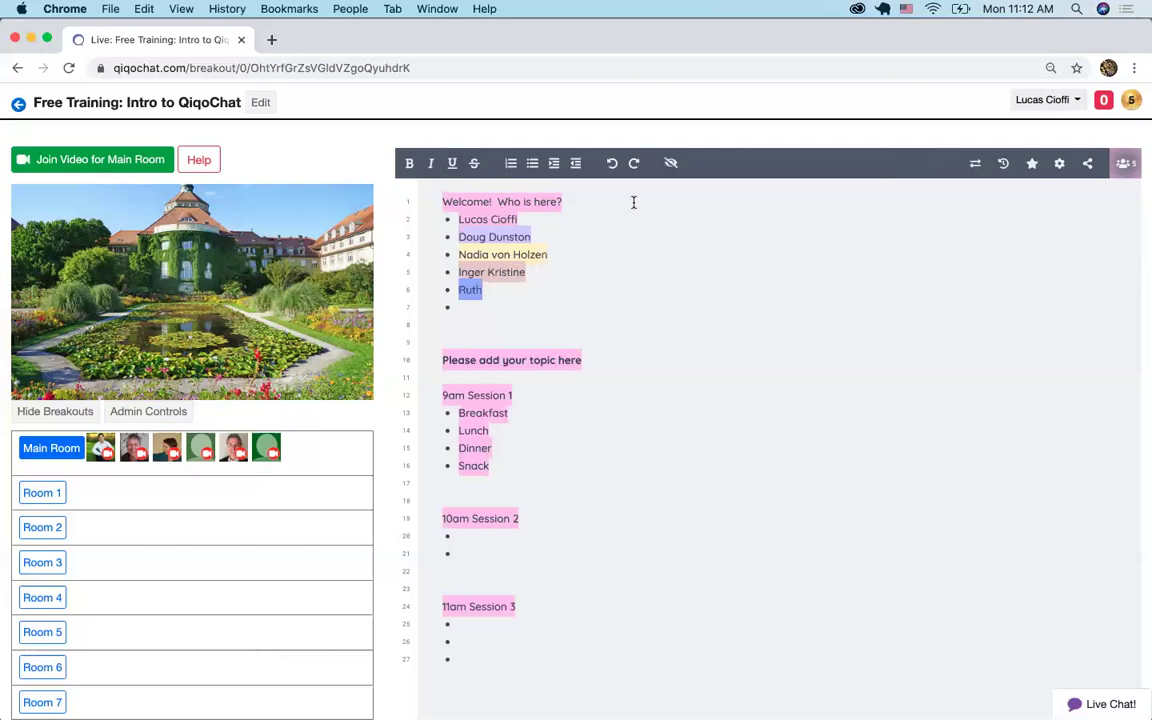
Open the notes pad in its own tab, then force-reconnect it in the QiqoChat window
scroll(366, 521, "down", 5)
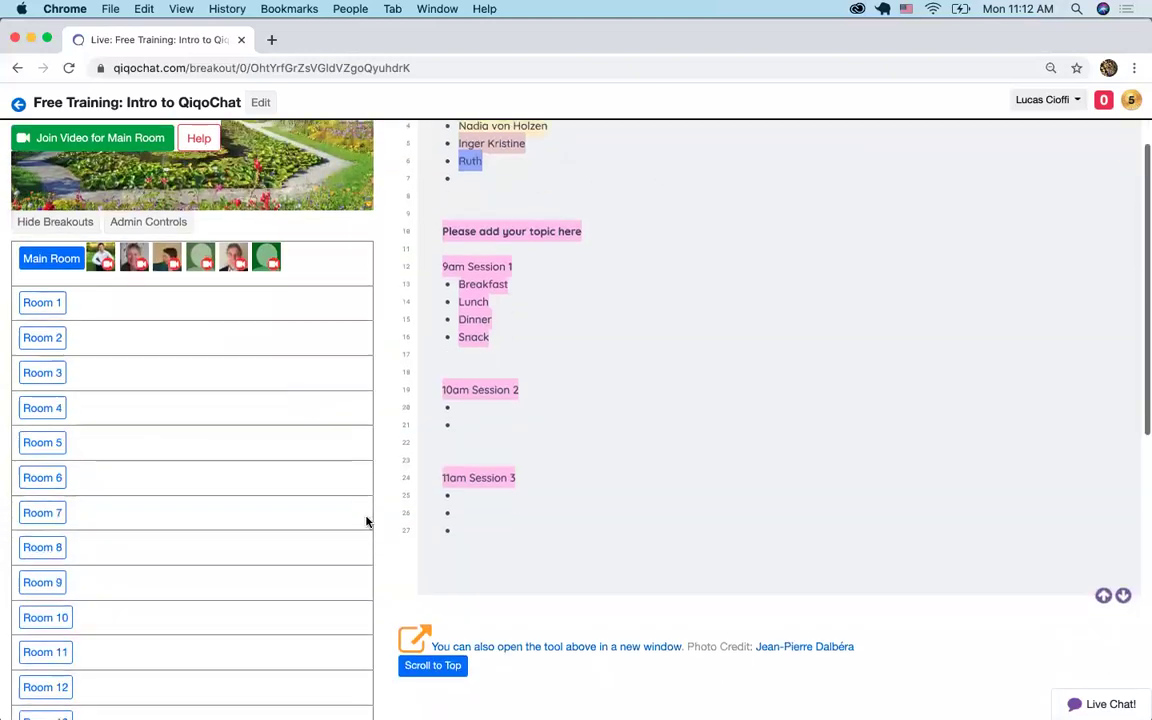
left_click(598, 613)
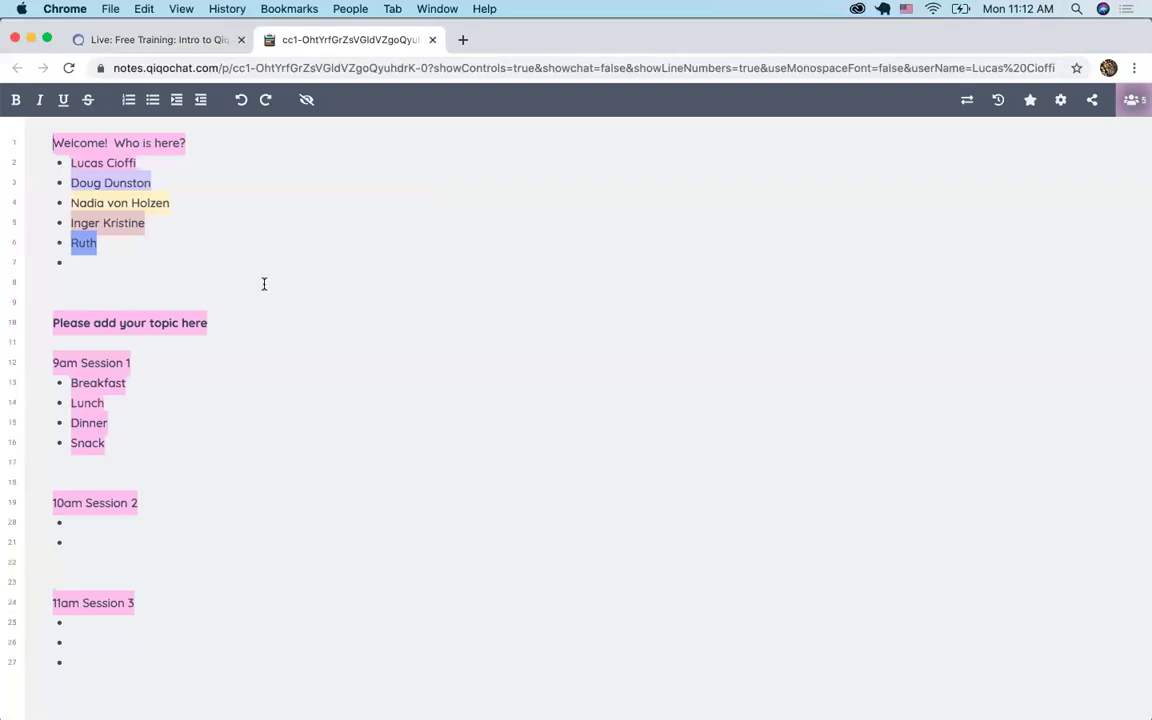
left_click(75, 45)
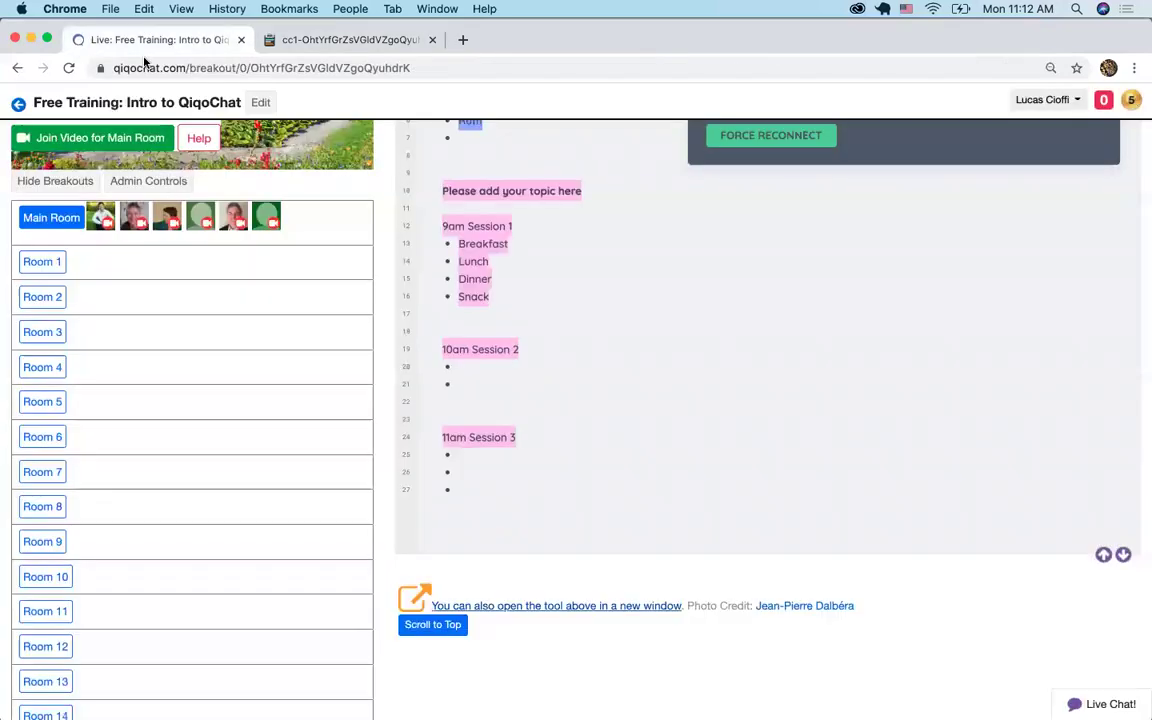
scroll(789, 288, "up", 5)
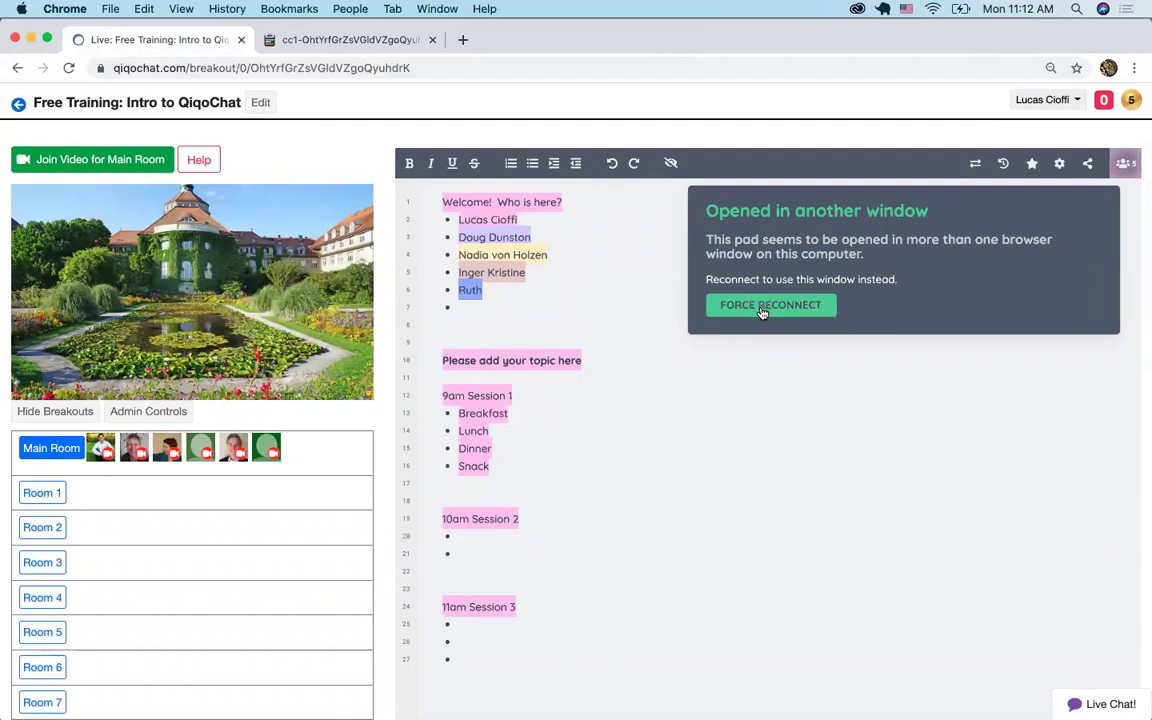
left_click(764, 309)
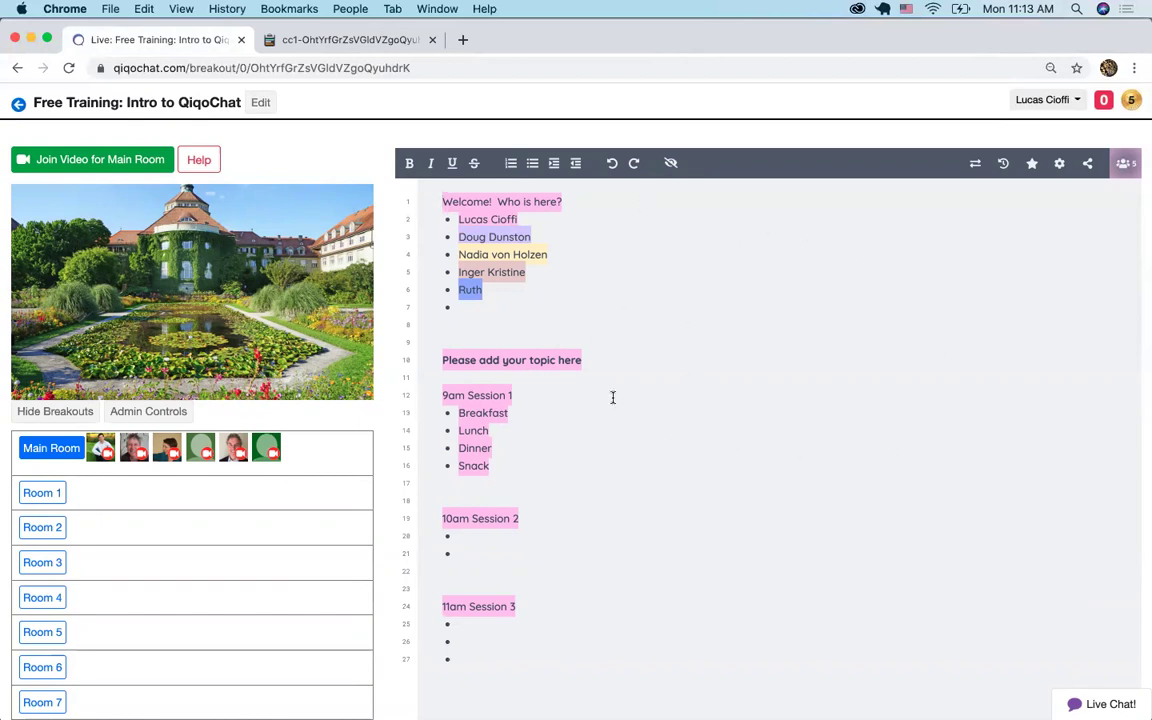
Scroll to the bottom of the room list and enter breakout Room 25
scroll(172, 586, "down", 5)
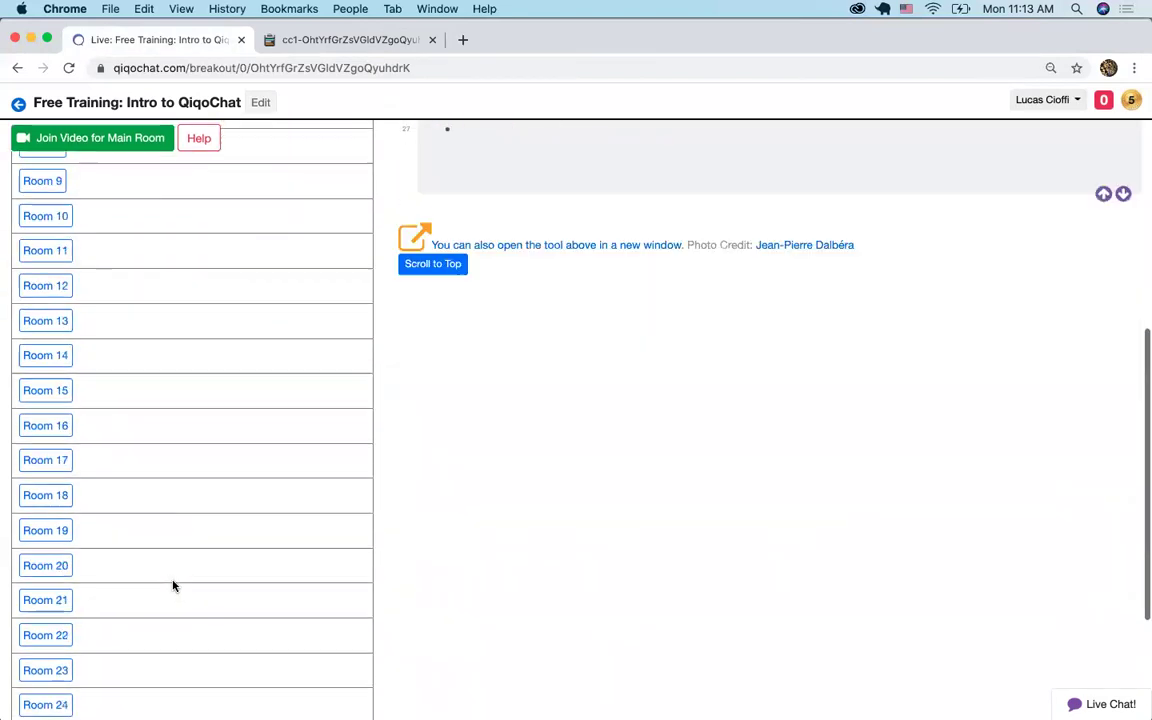
scroll(60, 702, "down", 1)
left_click(51, 667)
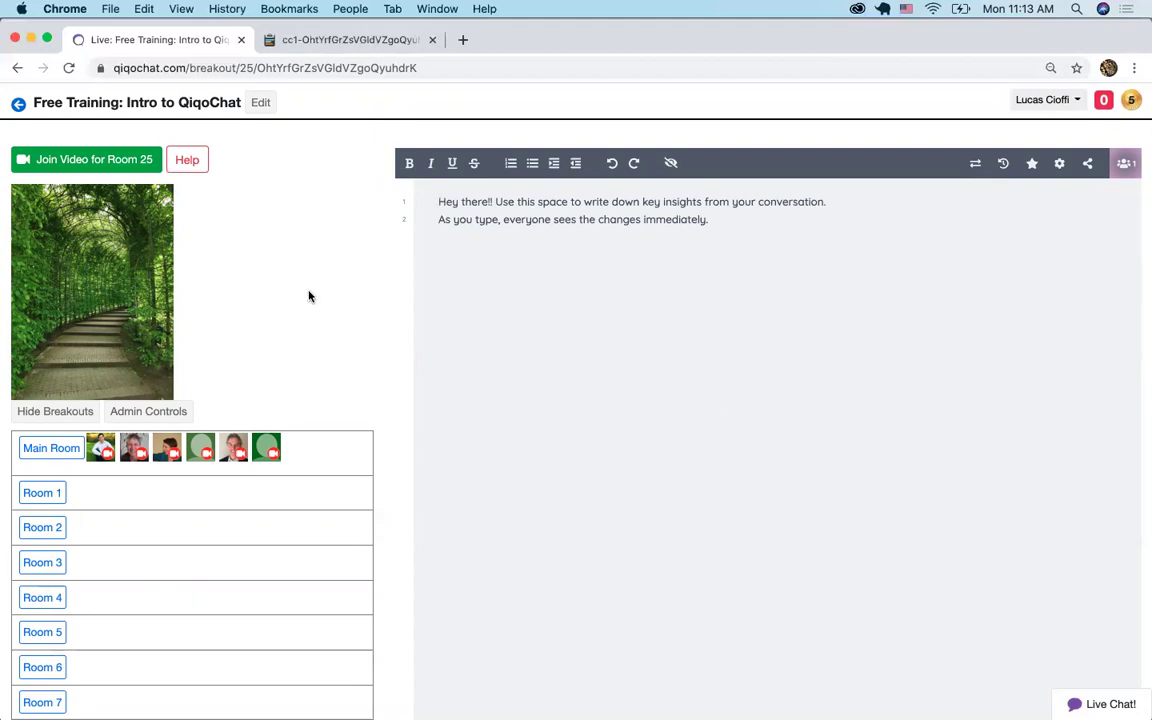
Search 'example google' in a new tab, pick the Example Google Doc suggestion, then close the tab
key("ctrl+t")
type("e")
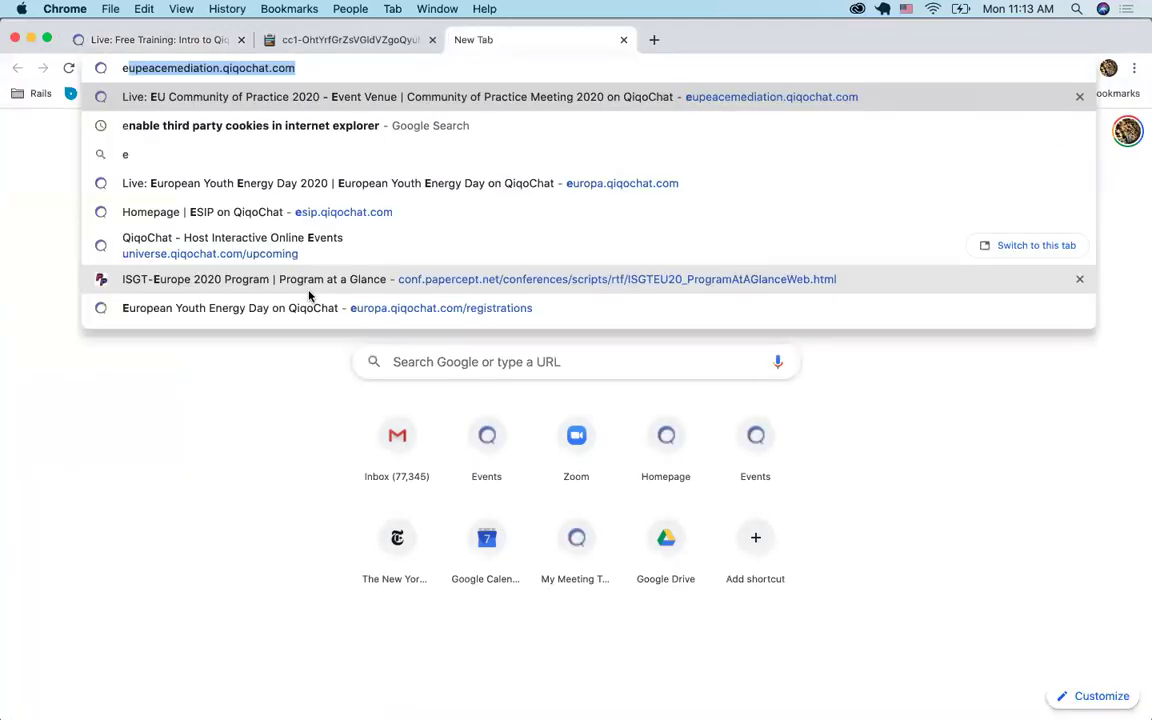
type("xample google")
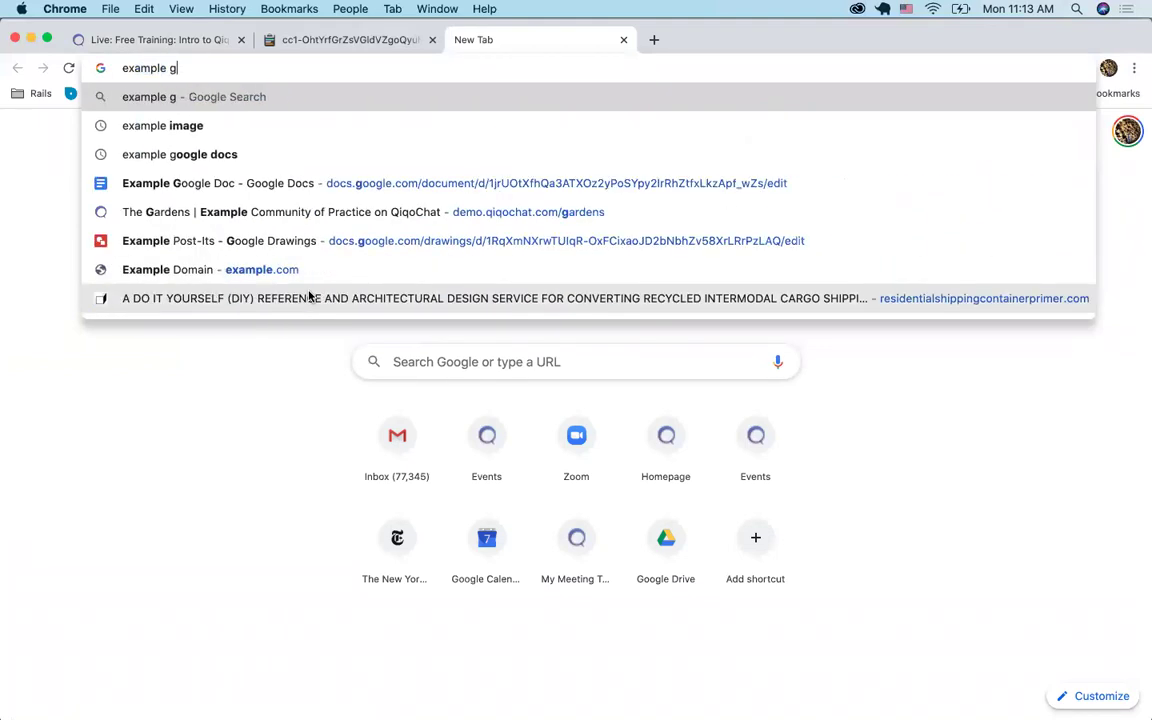
key("Up")
key("Up")
key("Up")
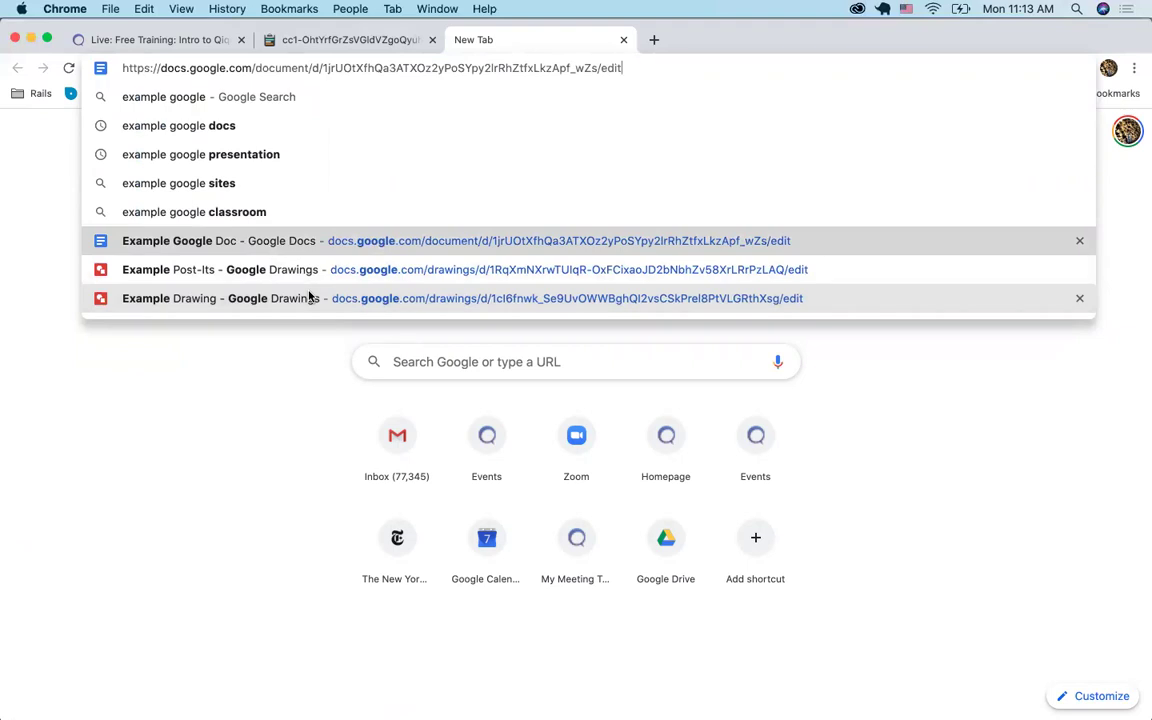
key("super+a")
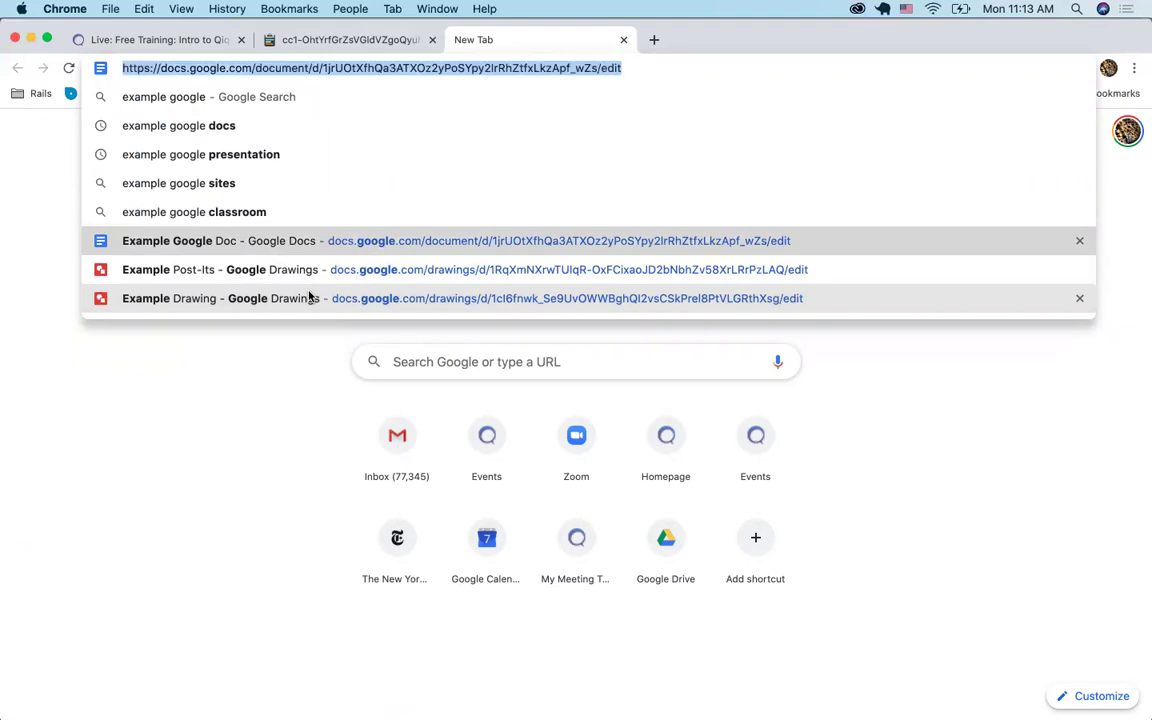
key("super+w")
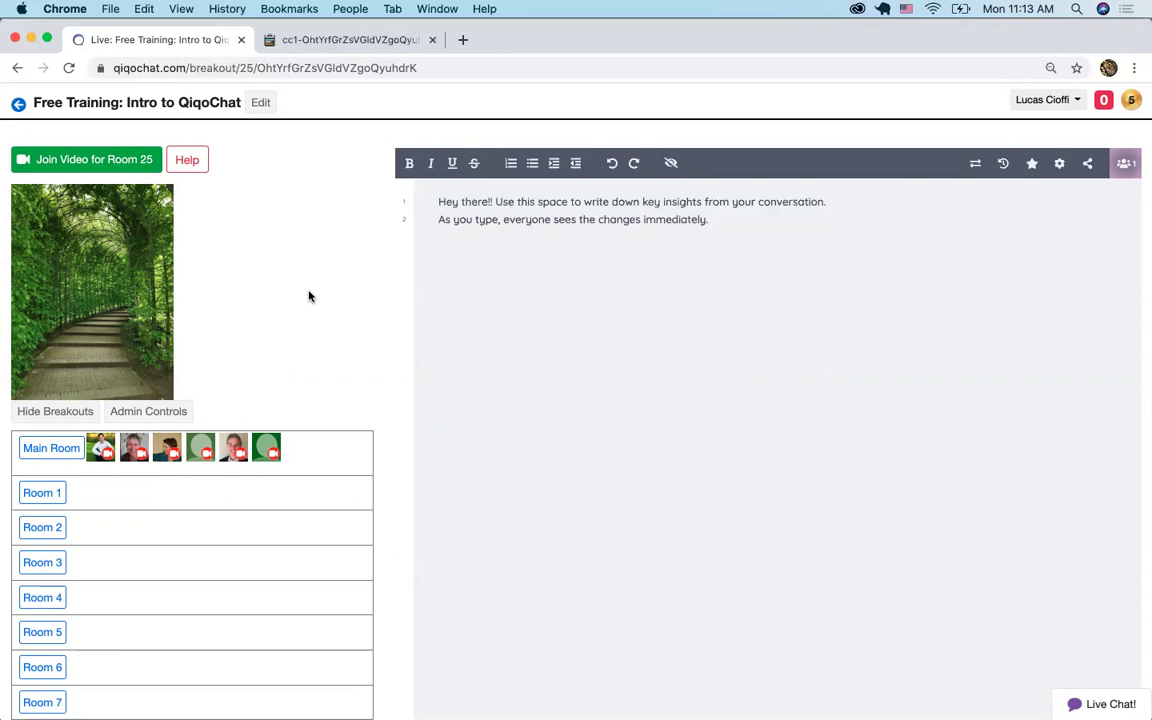
Load the Example Google Doc in a new tab and select its full web address
key("super+t")
type("e")
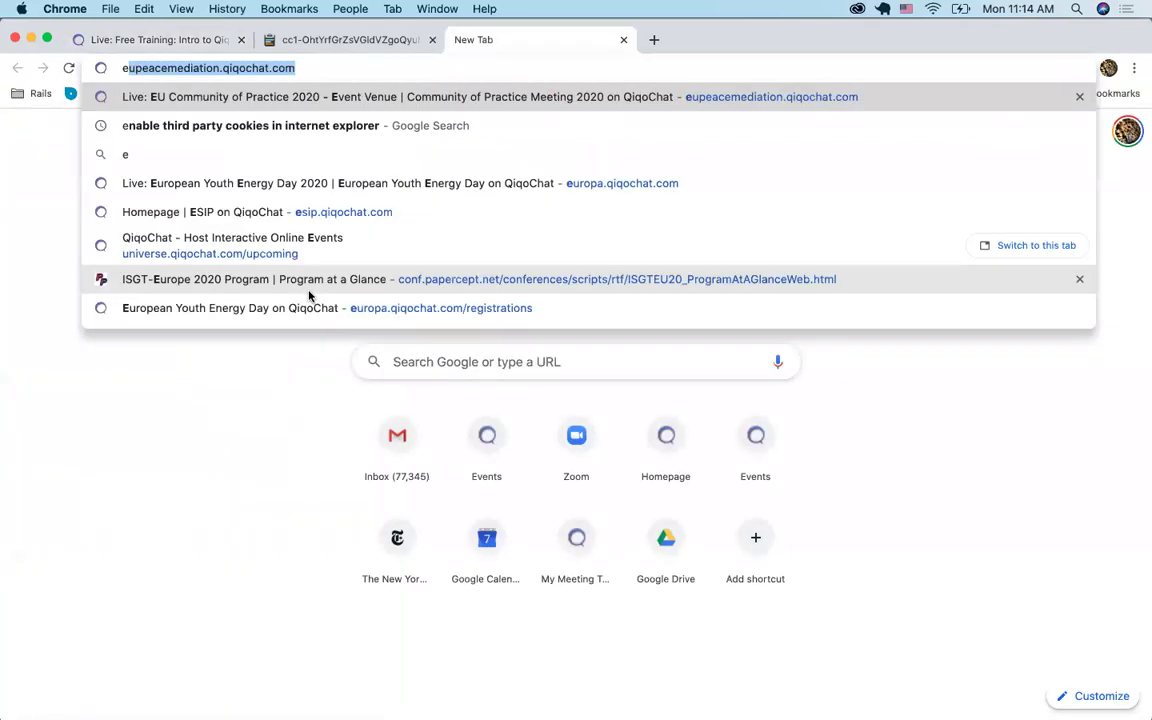
type("xample goog")
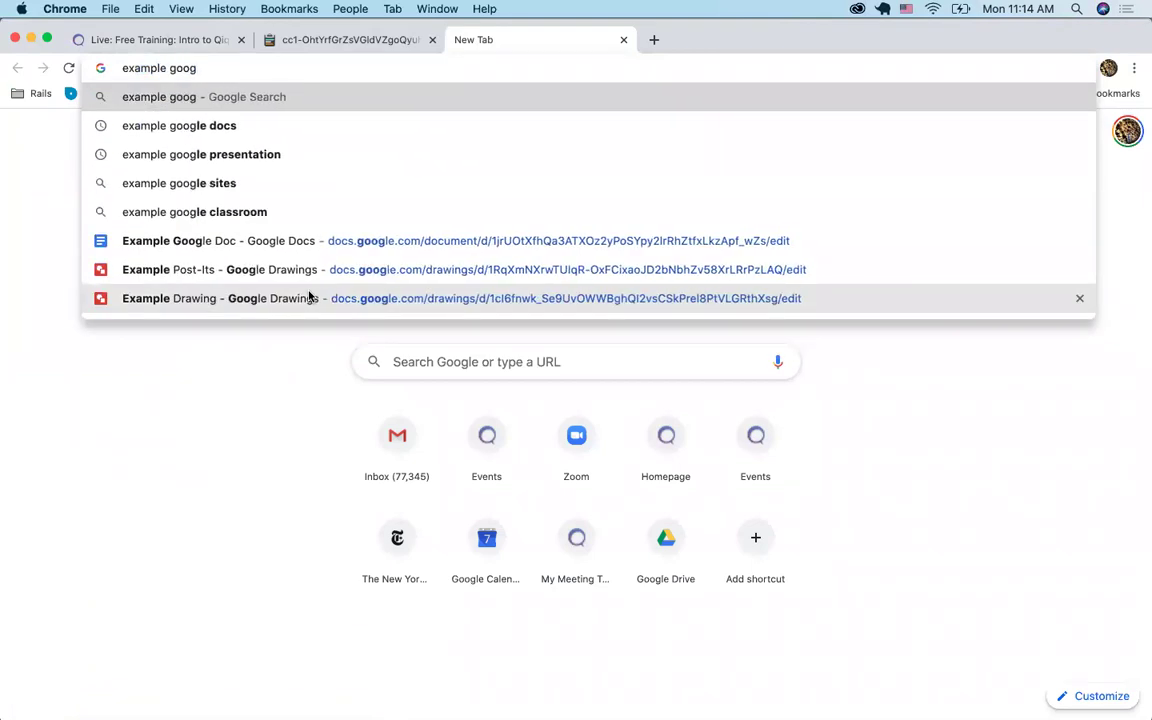
key("Up")
key("Up")
key("Up")
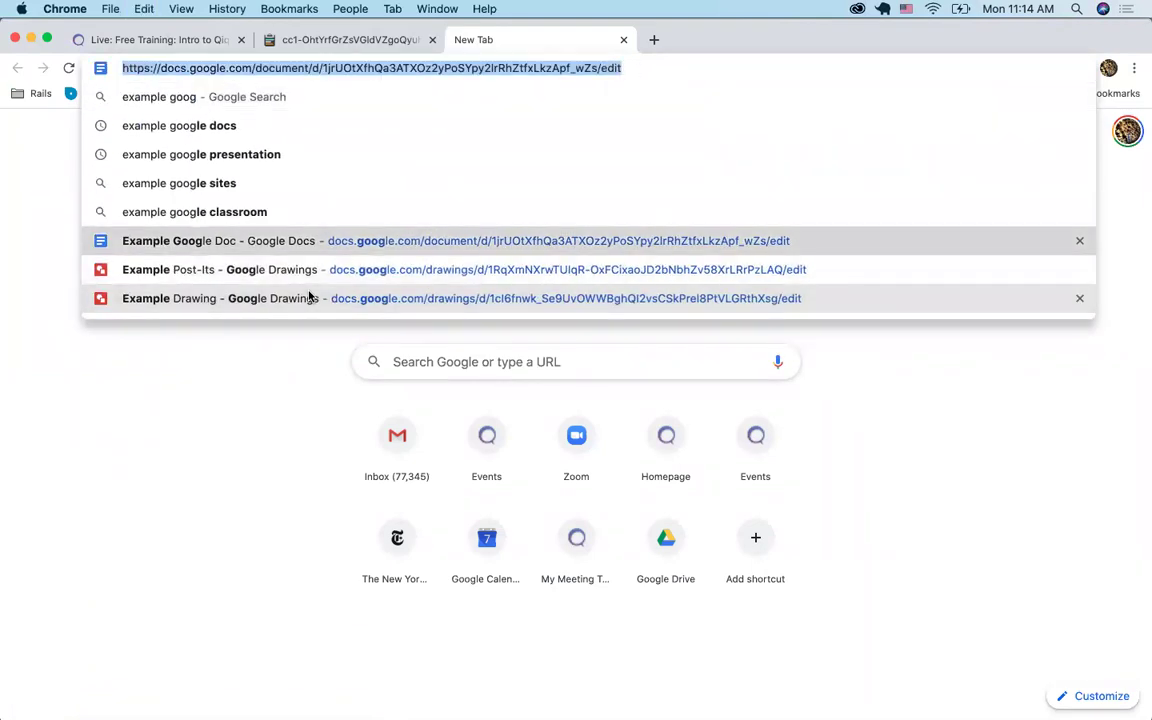
key("Return")
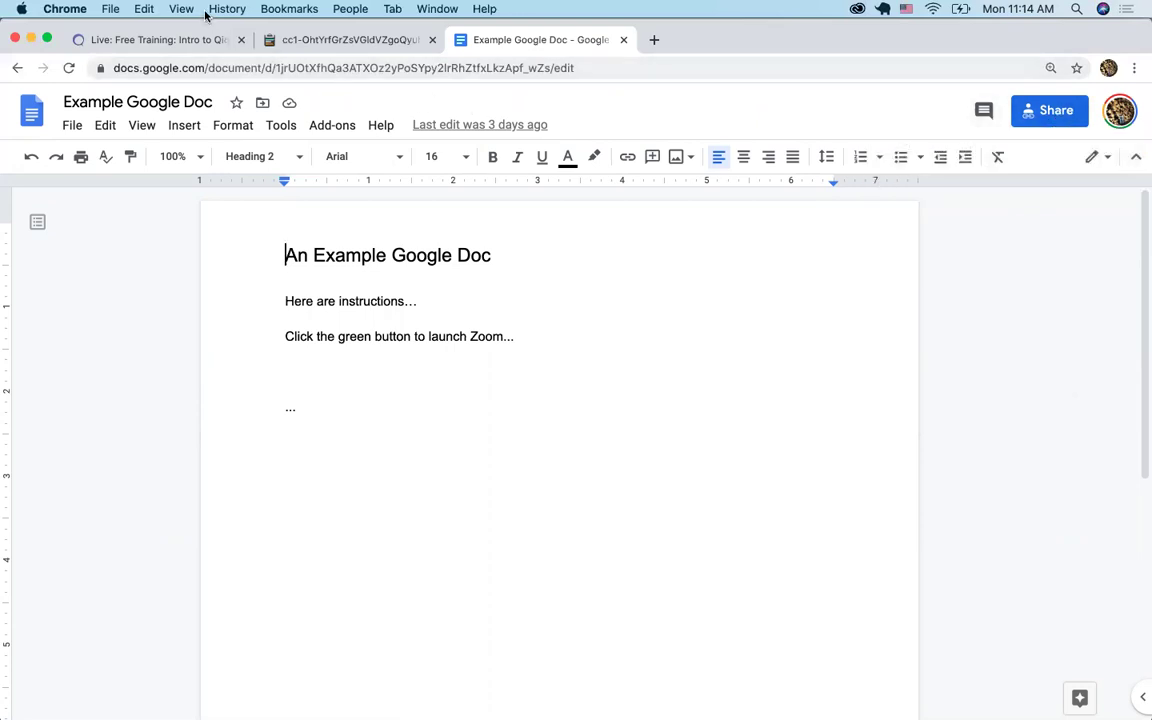
left_click(297, 66)
key("super+c")
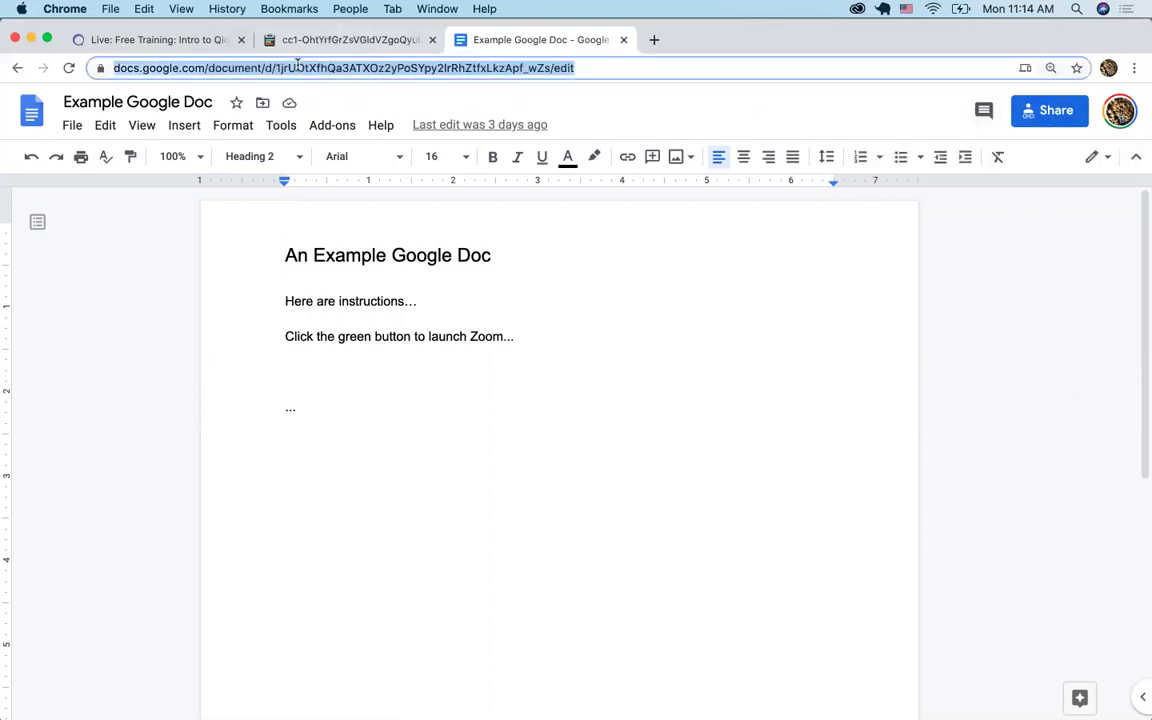
From Room 25, edit the event settings and expand 'Customize your Main Space and Breakouts'
left_click(154, 40)
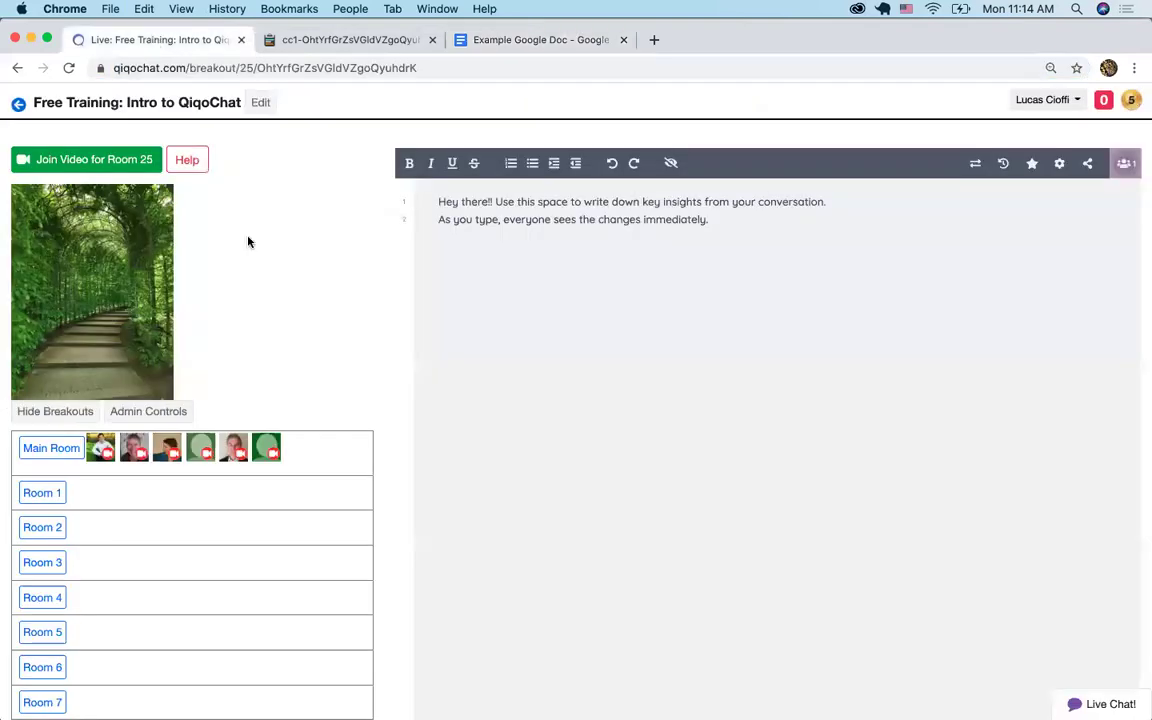
left_click(261, 104)
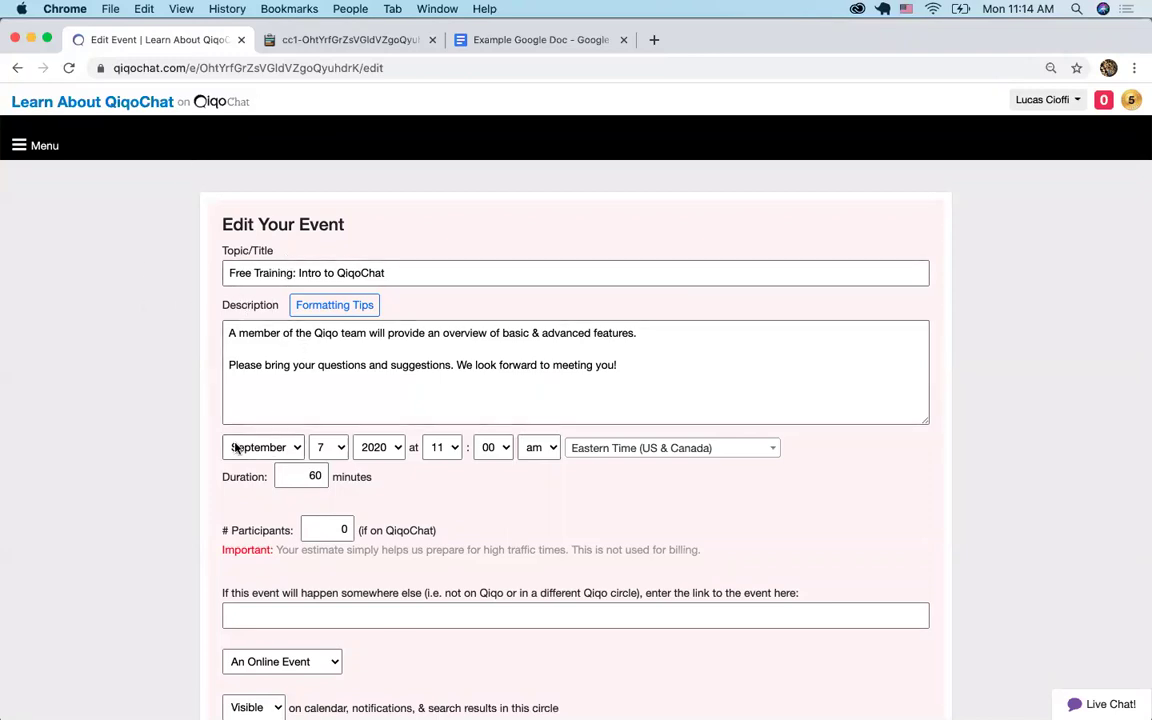
scroll(155, 518, "down", 2)
scroll(155, 518, "down", 5)
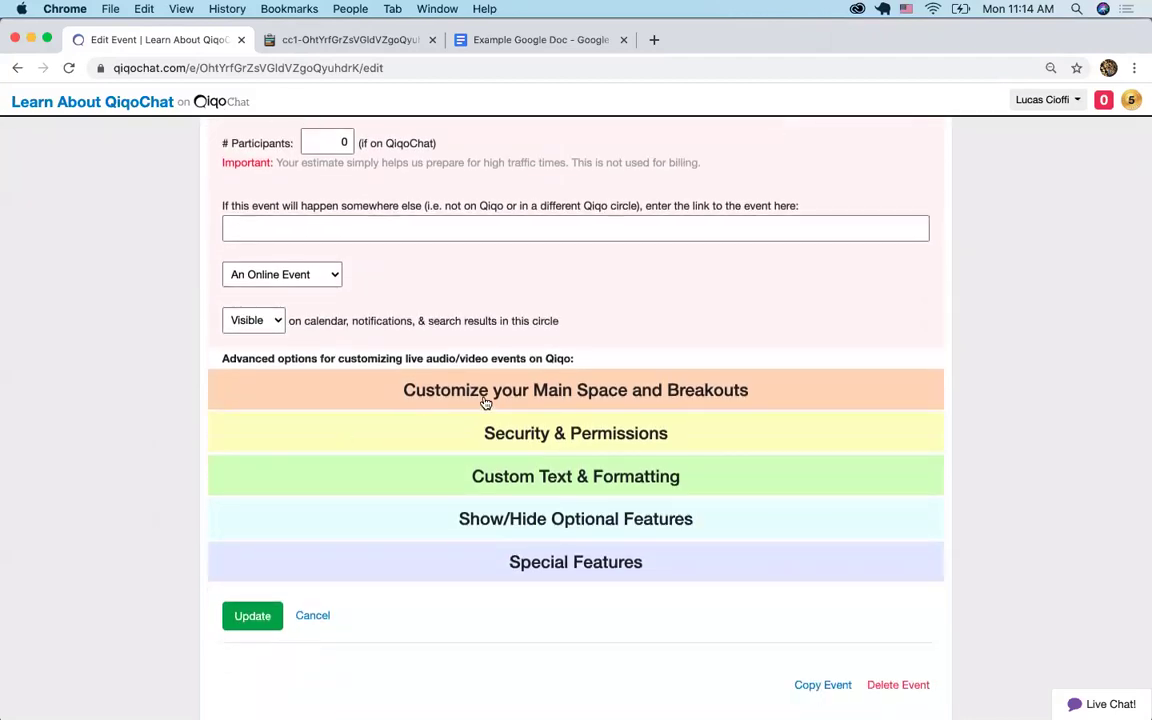
left_click(622, 409)
scroll(545, 509, "down", 3)
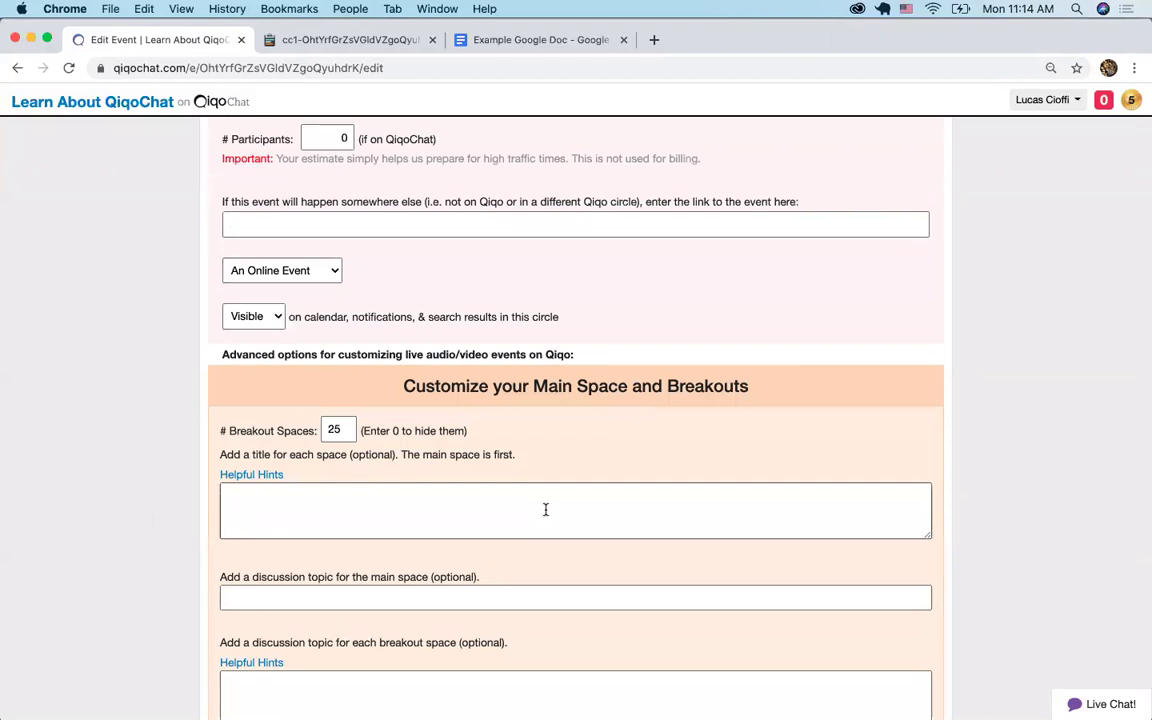
scroll(545, 509, "down", 4)
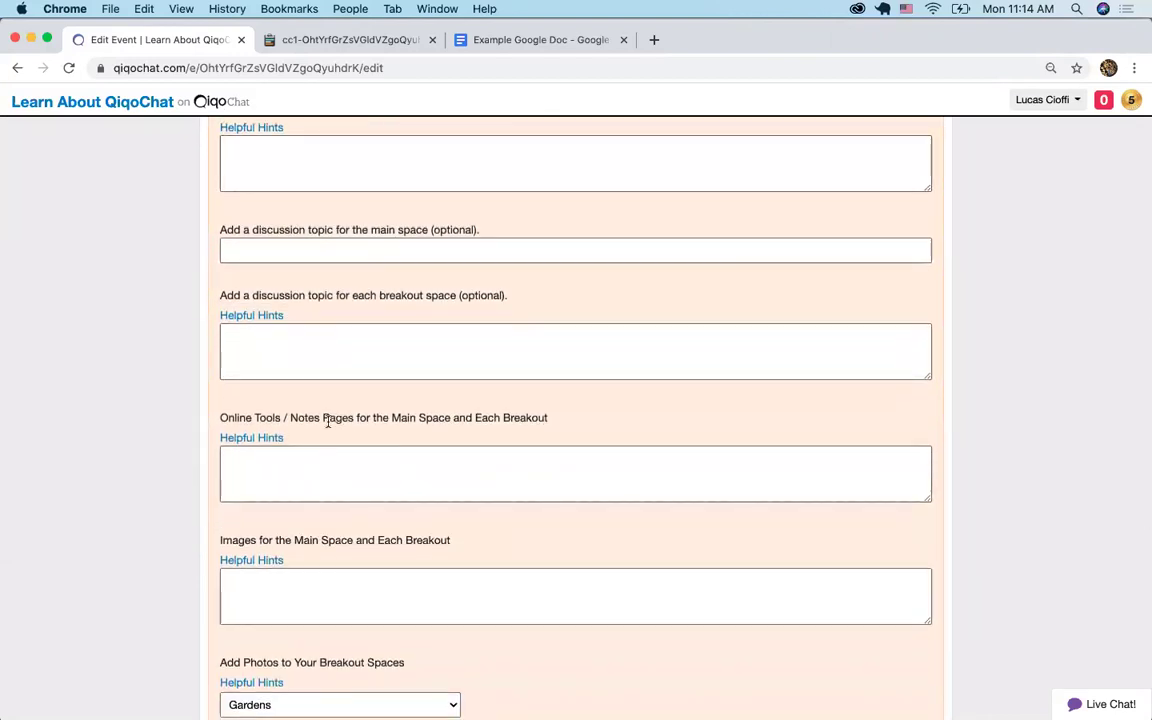
Paste the Example Google Doc link into the Online Tools field and start a new line
left_click(445, 471)
key("super+v")
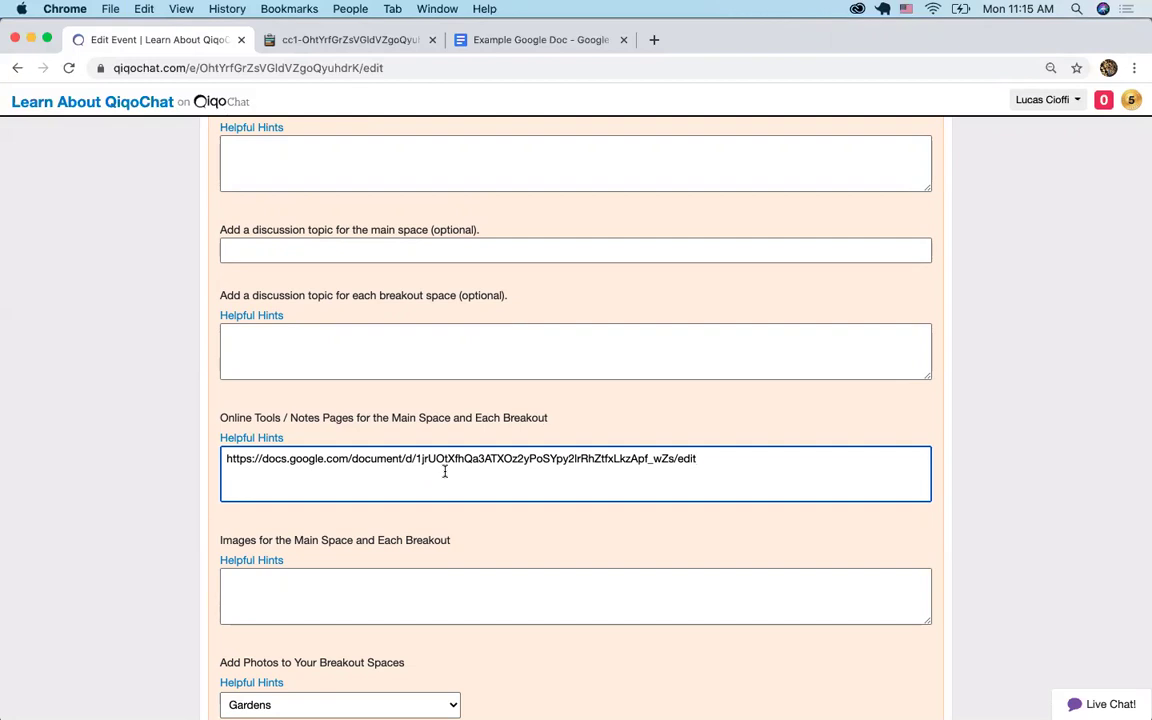
key("super+a")
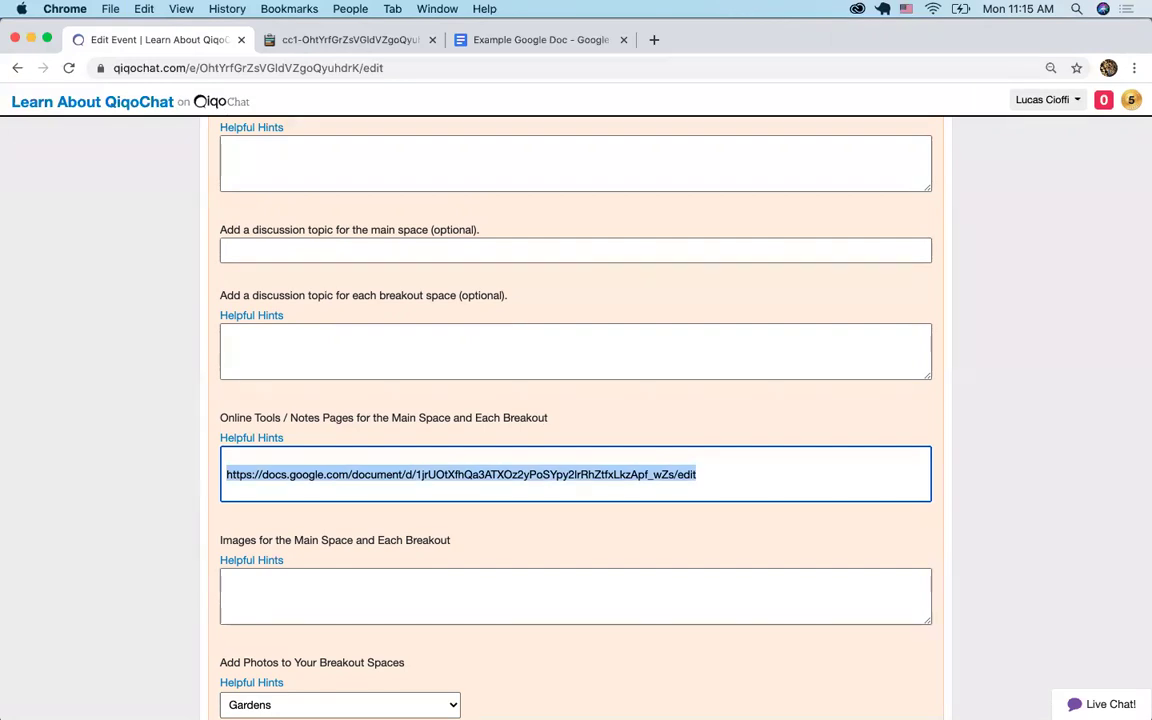
key("Right")
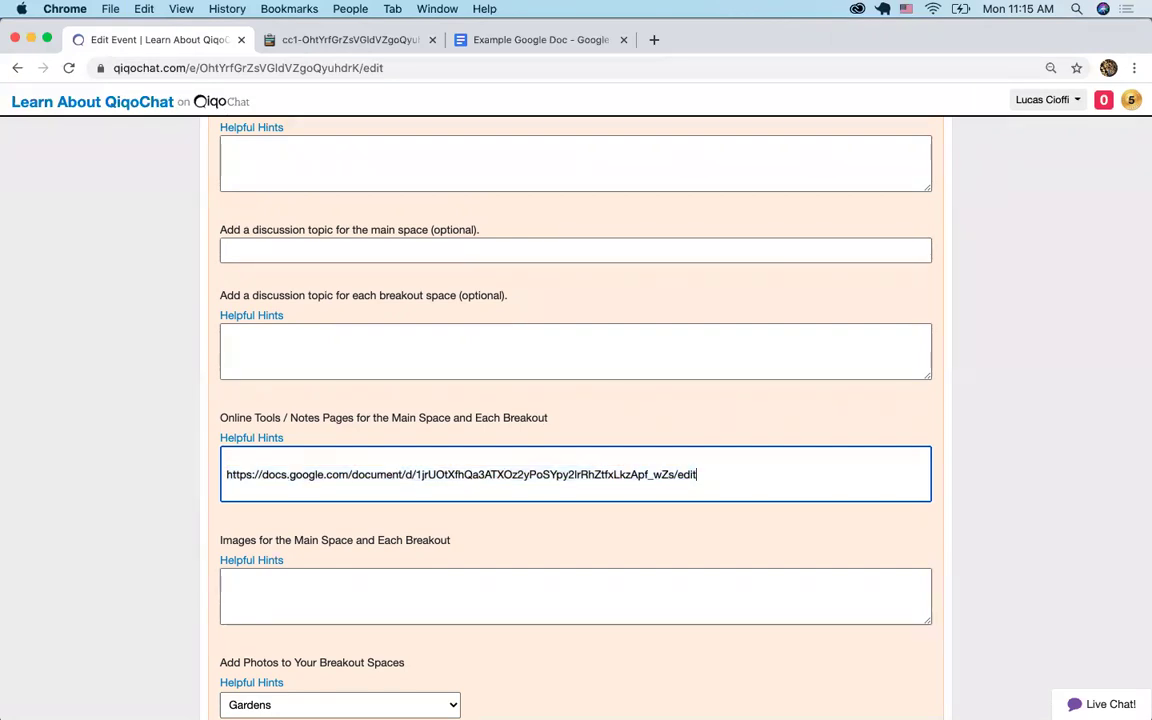
key("Return")
key("super+t")
Copy the Example Post-Its Google Drawing link and paste it as the second Online Tools line
type("google dra")
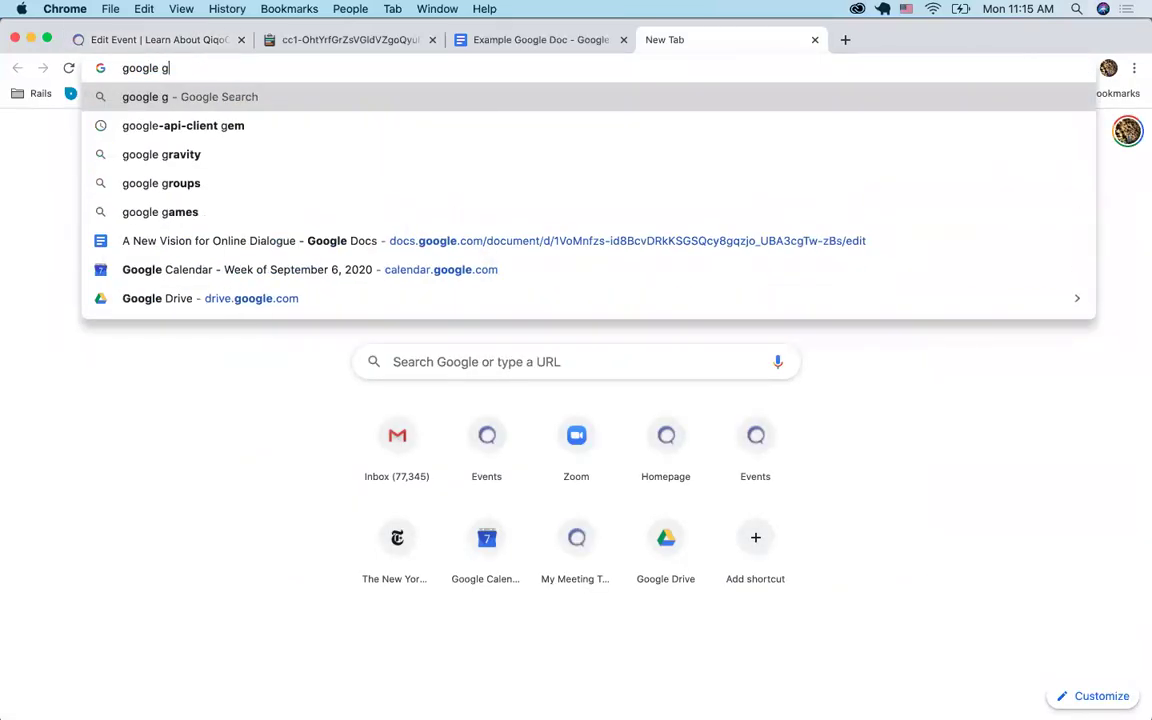
key("Up")
key("Up")
key("super+a")
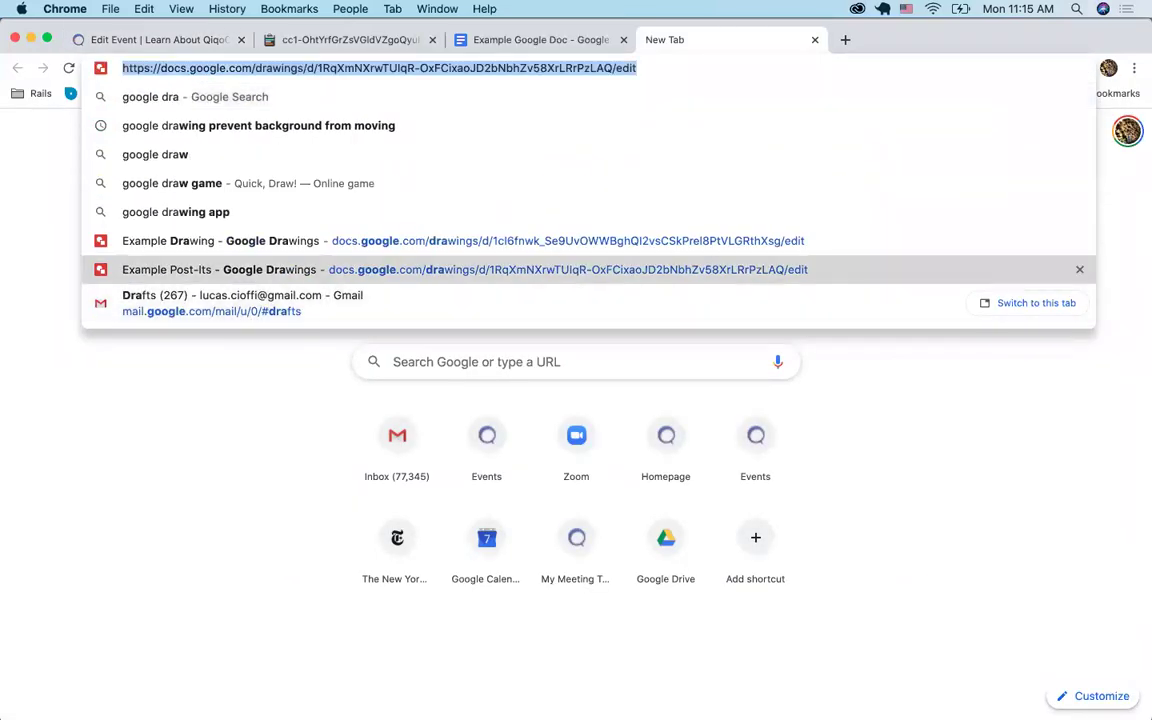
key("Escape")
key("super+w")
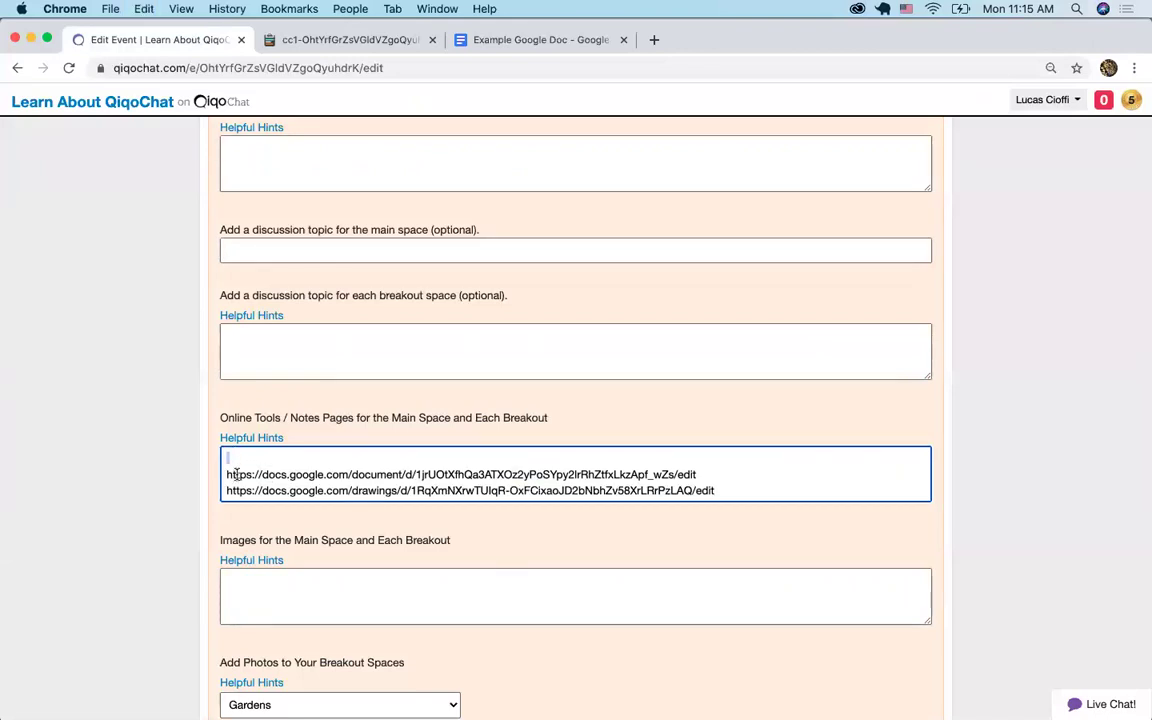
Check both tool links and save the event settings with Update
triple_click(235, 475)
triple_click(456, 490)
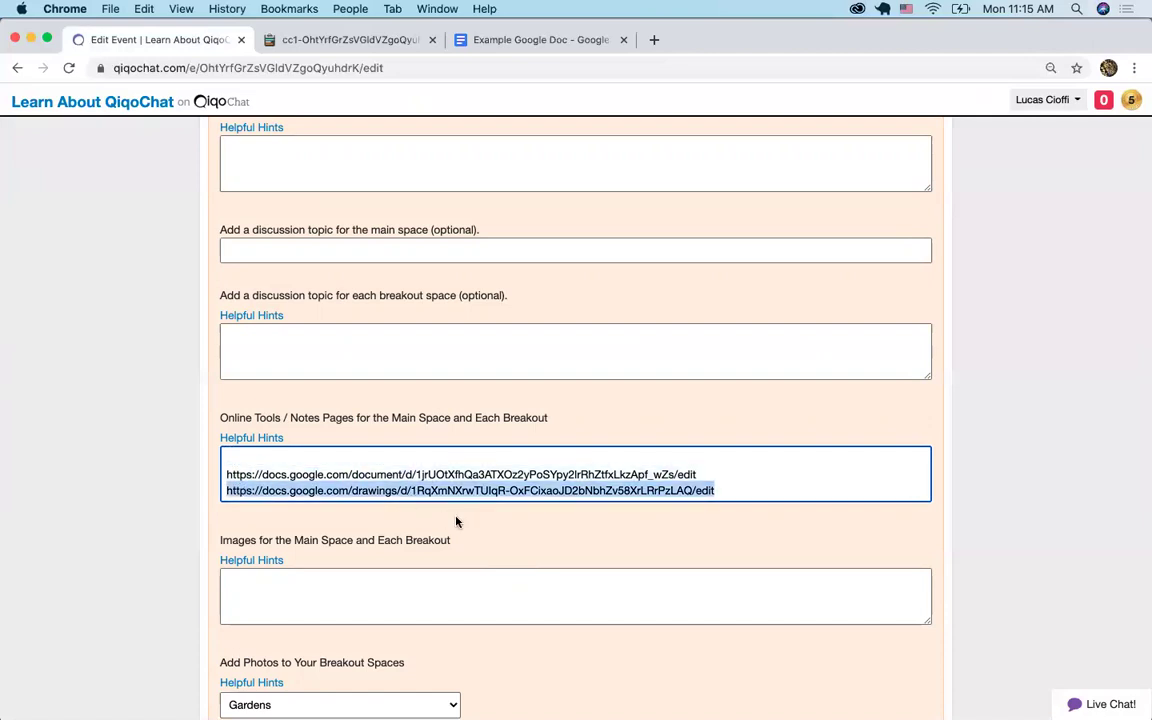
scroll(478, 530, "down", 10)
left_click(253, 344)
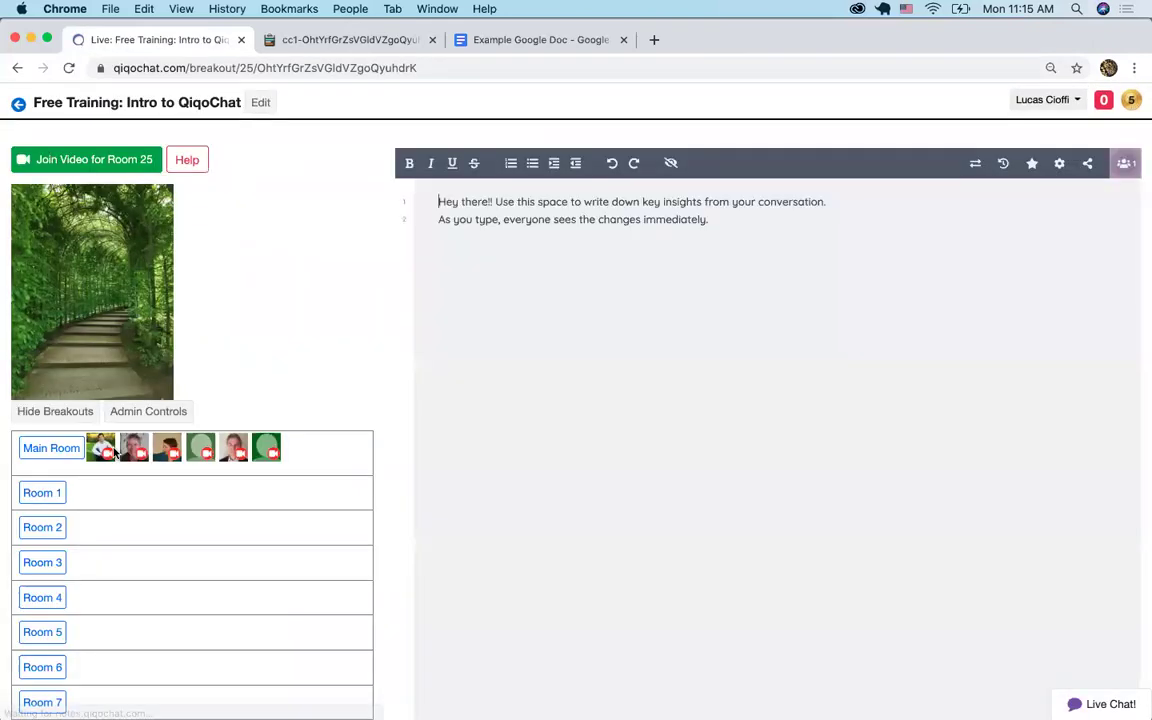
Enter breakout Room 1 to see the Example Google Doc as its room tool
left_click(46, 491)
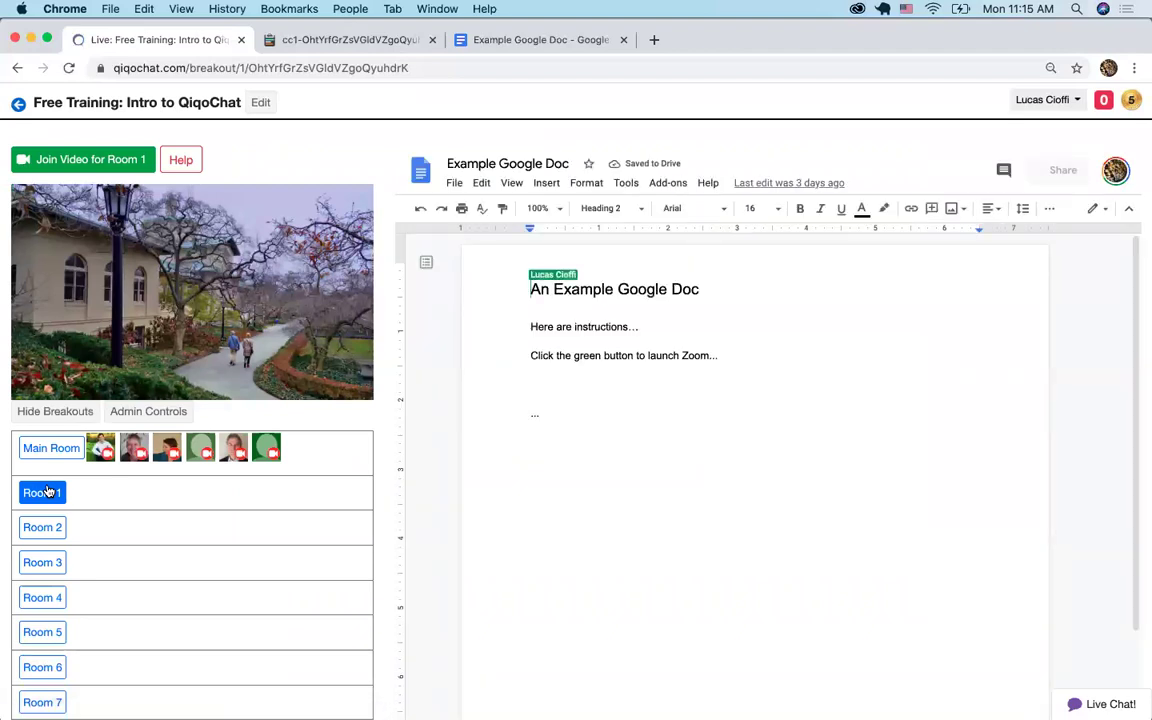
Reopen the event settings and expand 'Customize your Main Space and Breakouts'
left_click(261, 104)
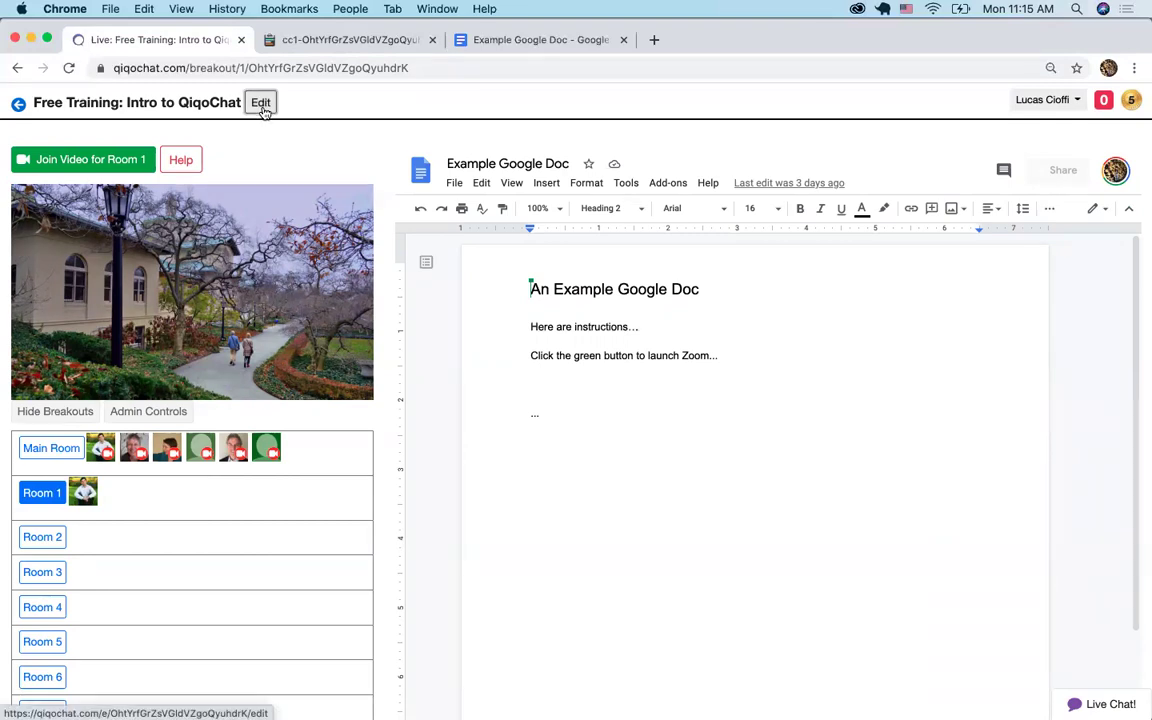
scroll(104, 378, "down", 3)
scroll(104, 378, "down", 3)
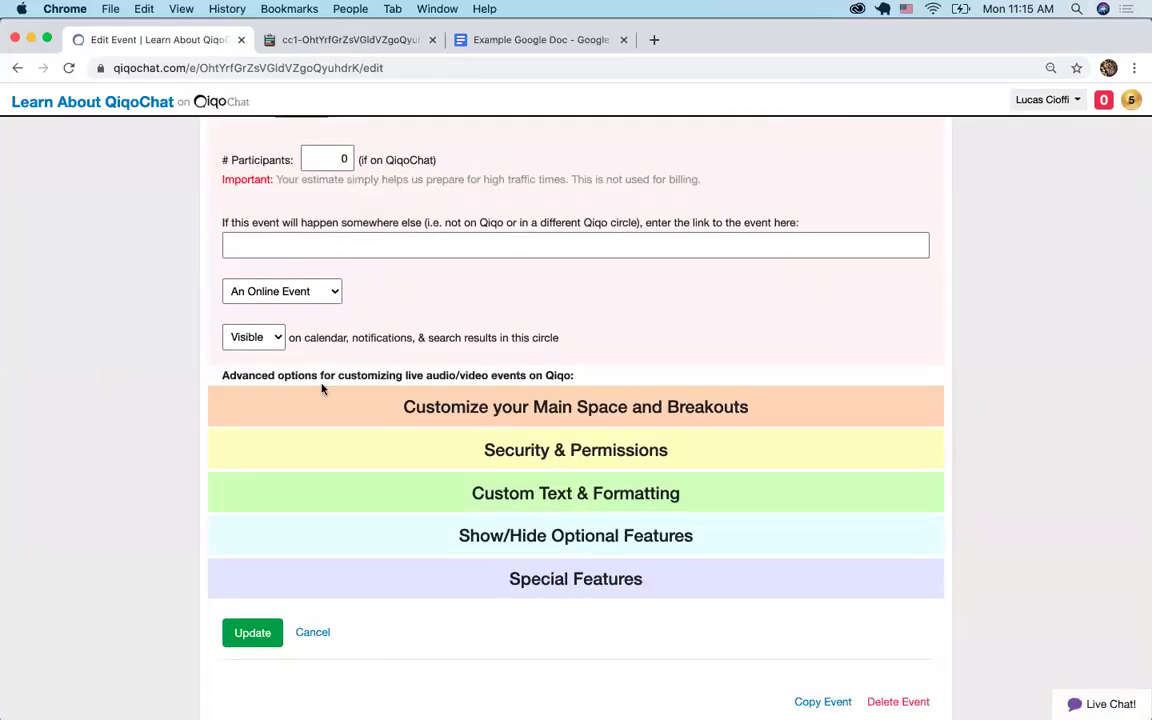
left_click(325, 407)
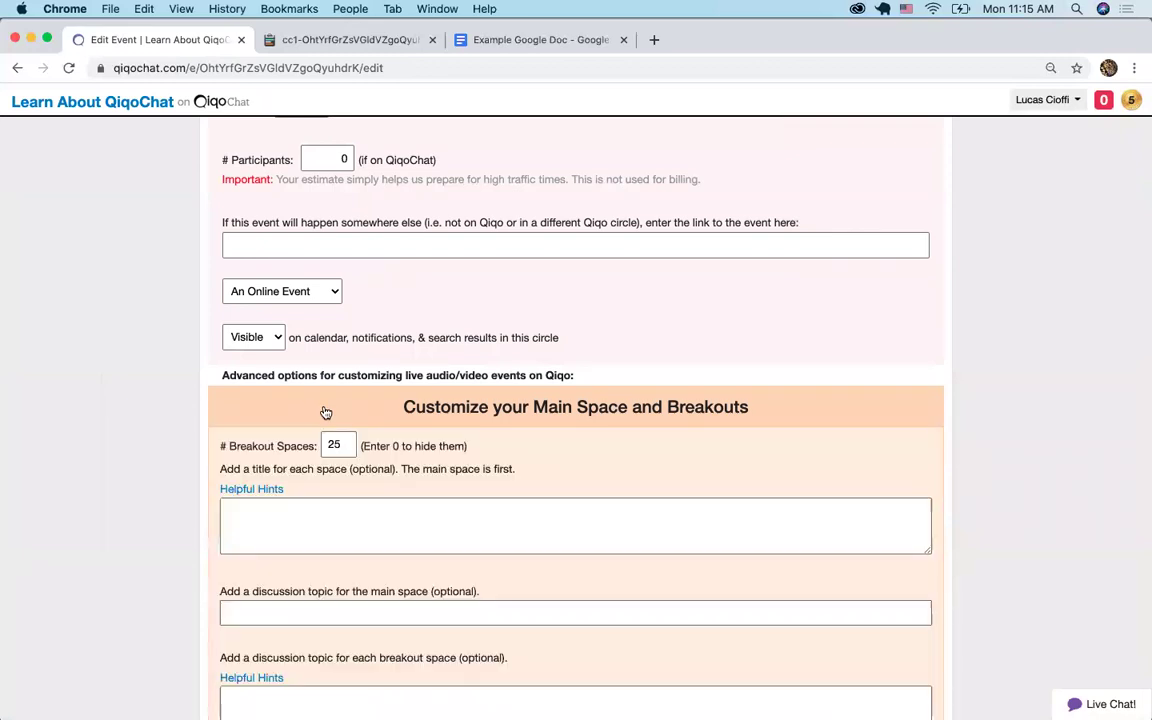
scroll(325, 412, "down", 10)
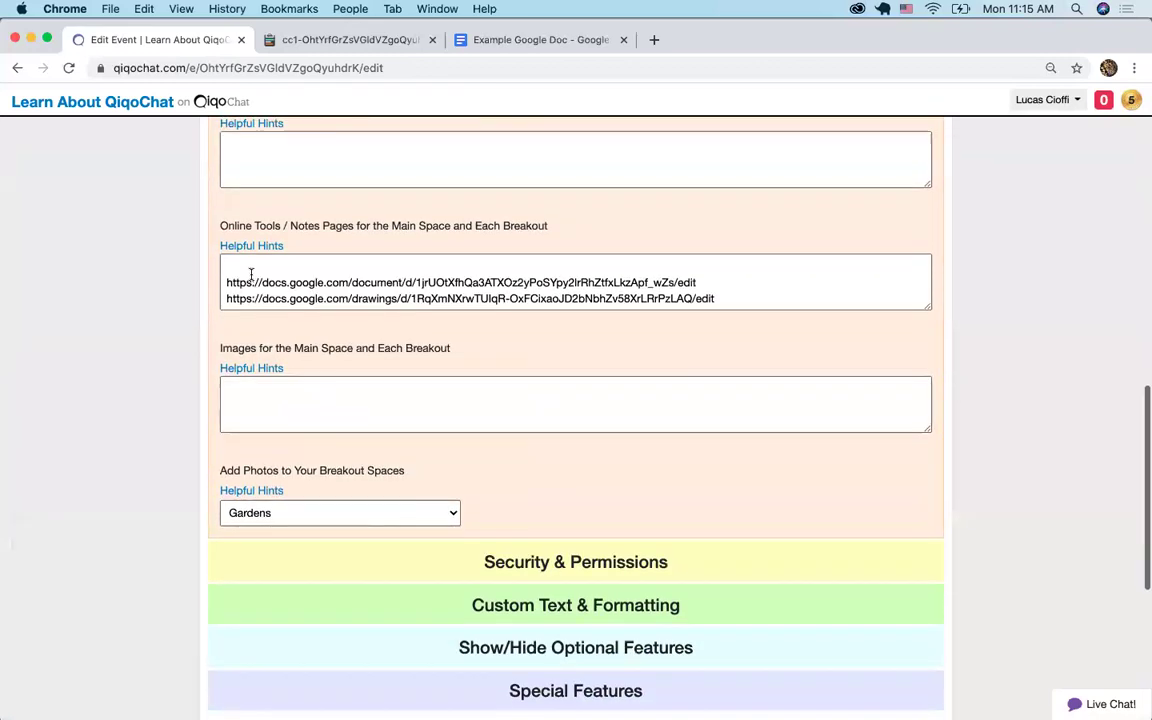
Prefix the Doc link with '1:' and the Drawing link with '2:', then save with Update
left_click(227, 282)
type("1:")
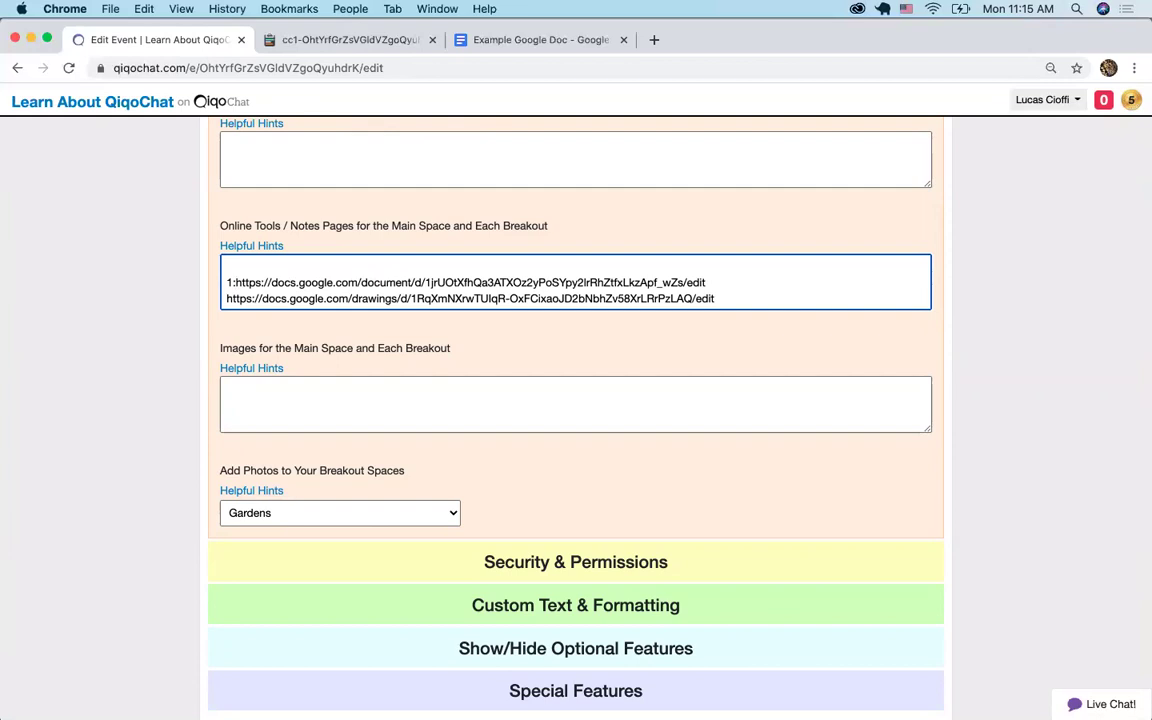
left_click(227, 298)
type("2:")
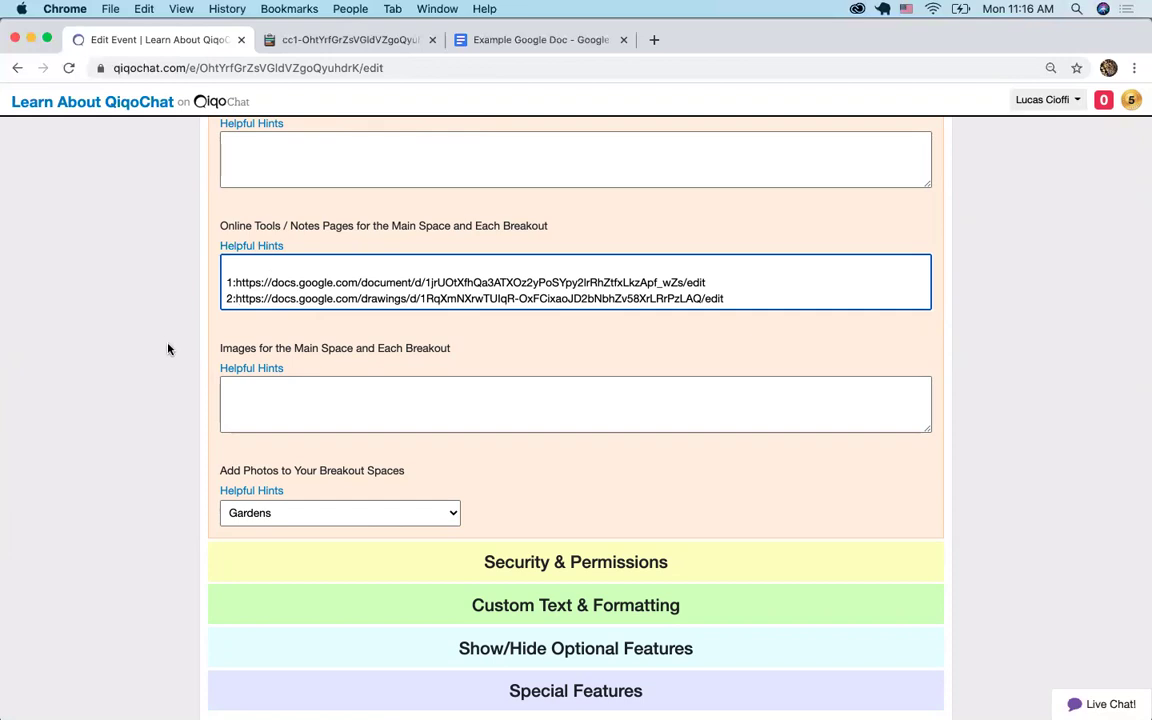
scroll(168, 348, "down", 5)
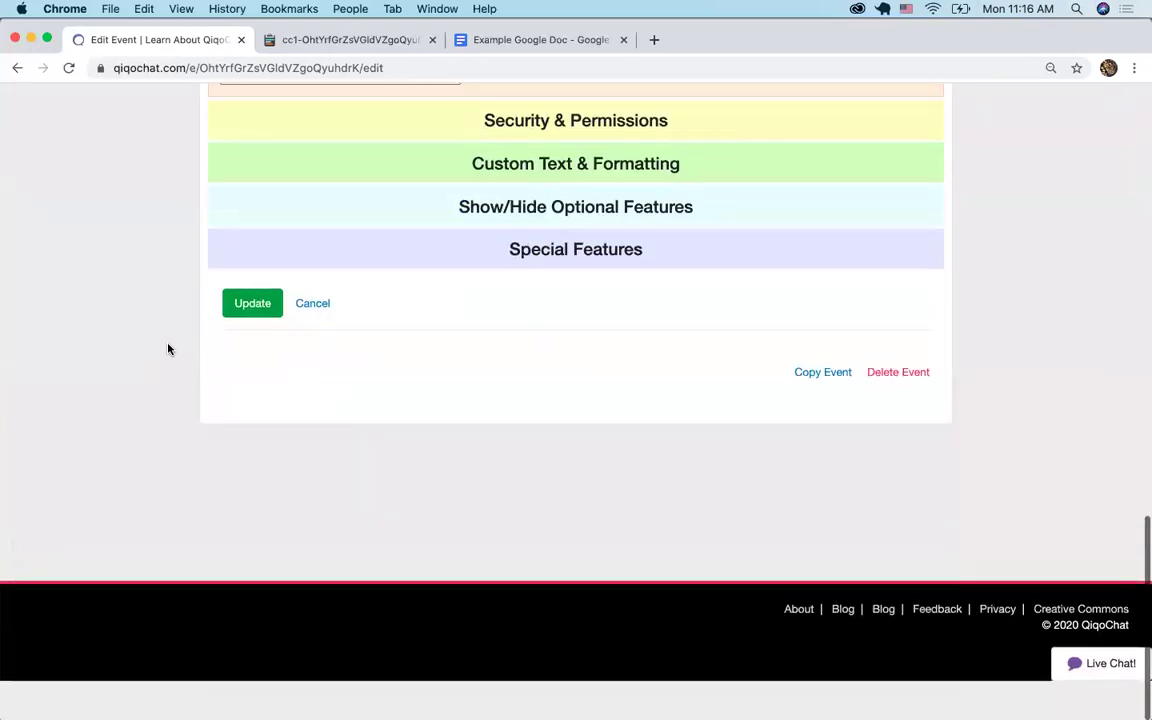
left_click(257, 350)
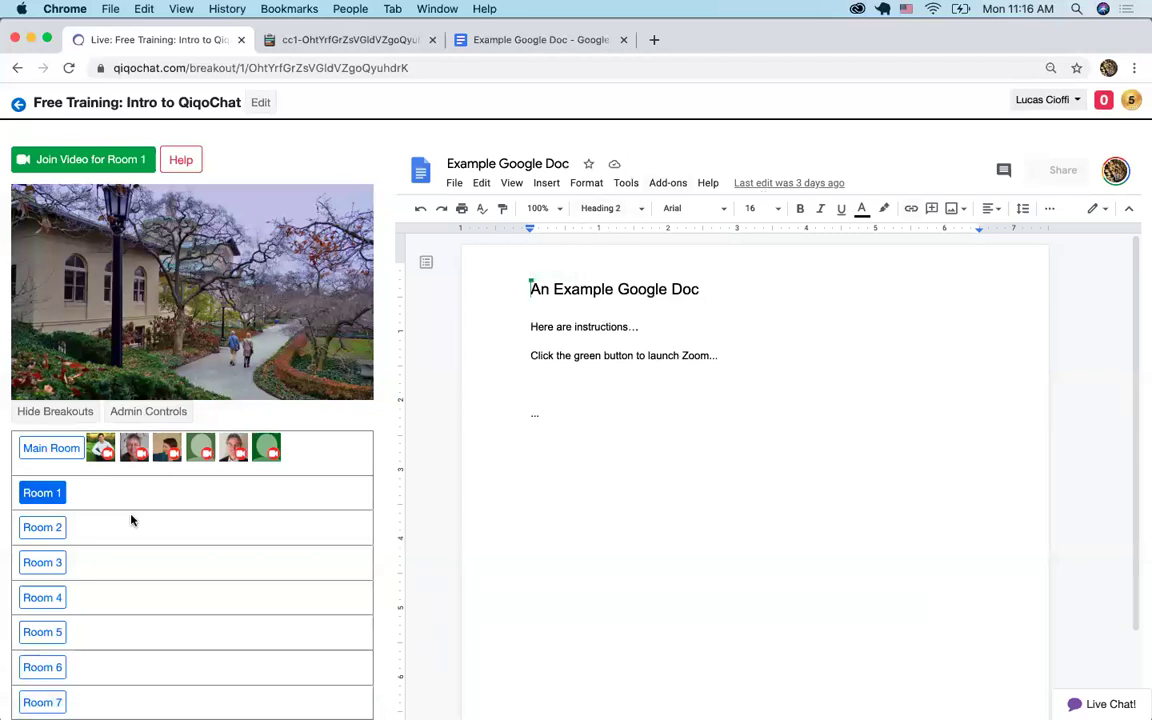
Enter breakout Room 2 to view the Example Post-Its drawing
left_click(45, 527)
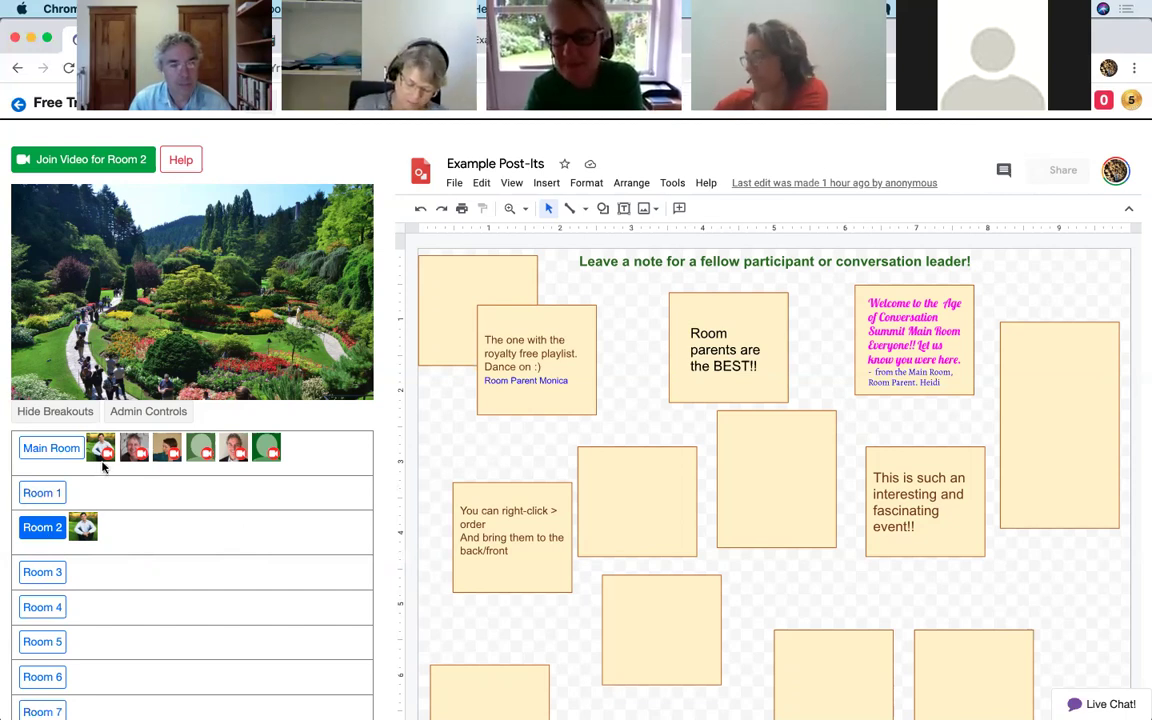
Back in the Main Room, select the Breakfast, Lunch, Dinner and Snack lines from the 9am topics
left_click(52, 449)
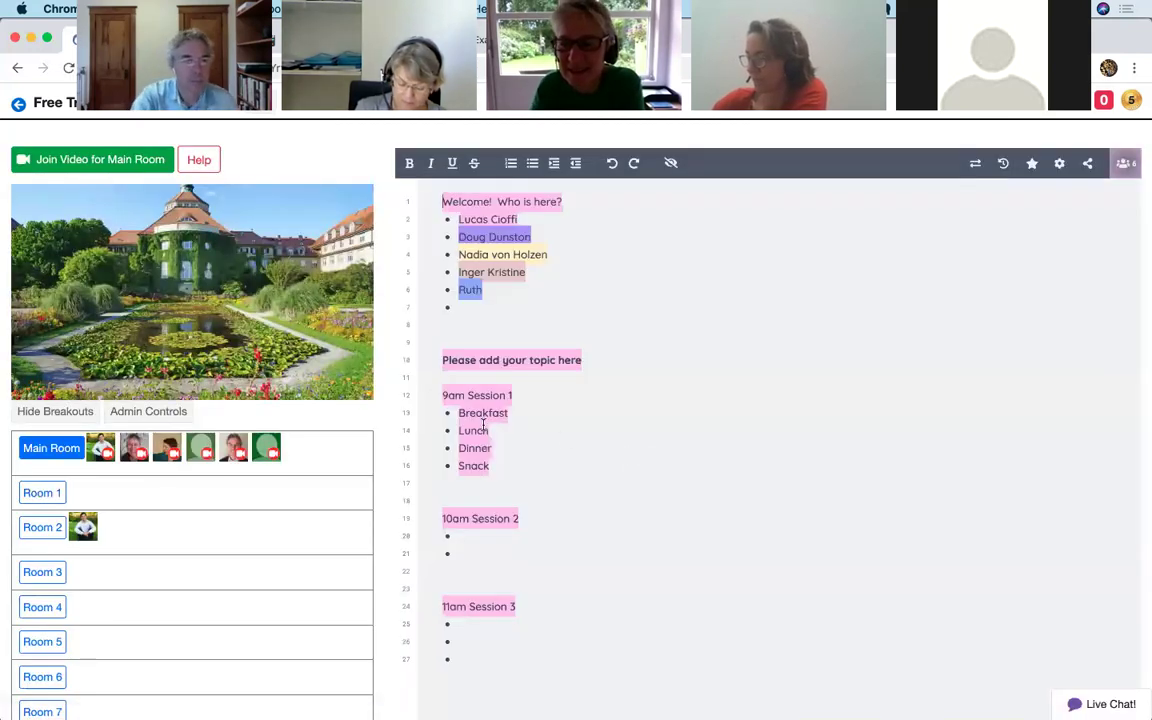
left_click_drag(490, 465, 451, 419)
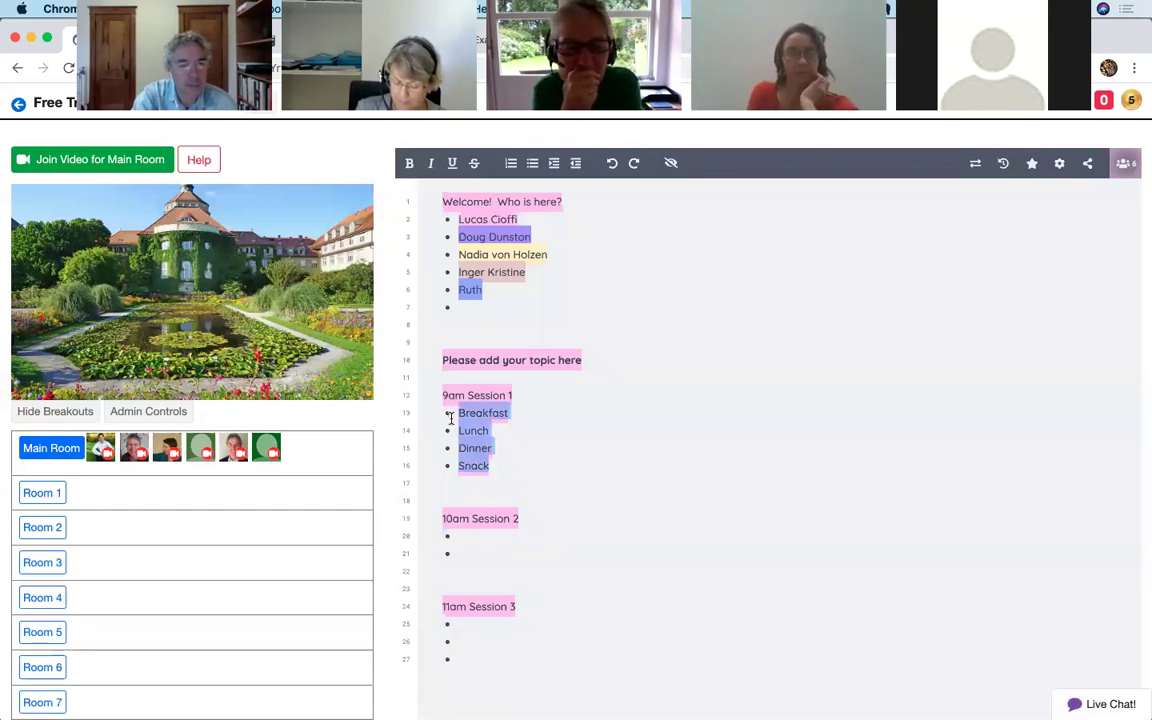
left_click_drag(503, 465, 455, 417)
key("super+c")
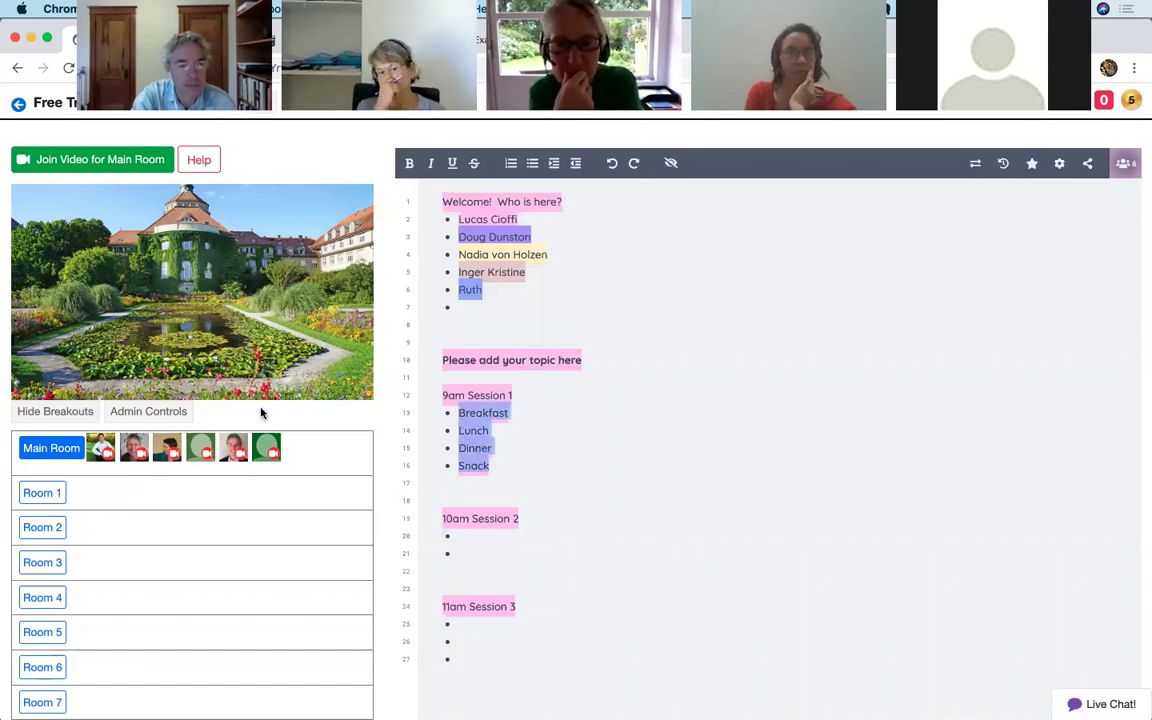
Paste the four meal topics into Set Topics for Breakout Rooms and save them
left_click(168, 418)
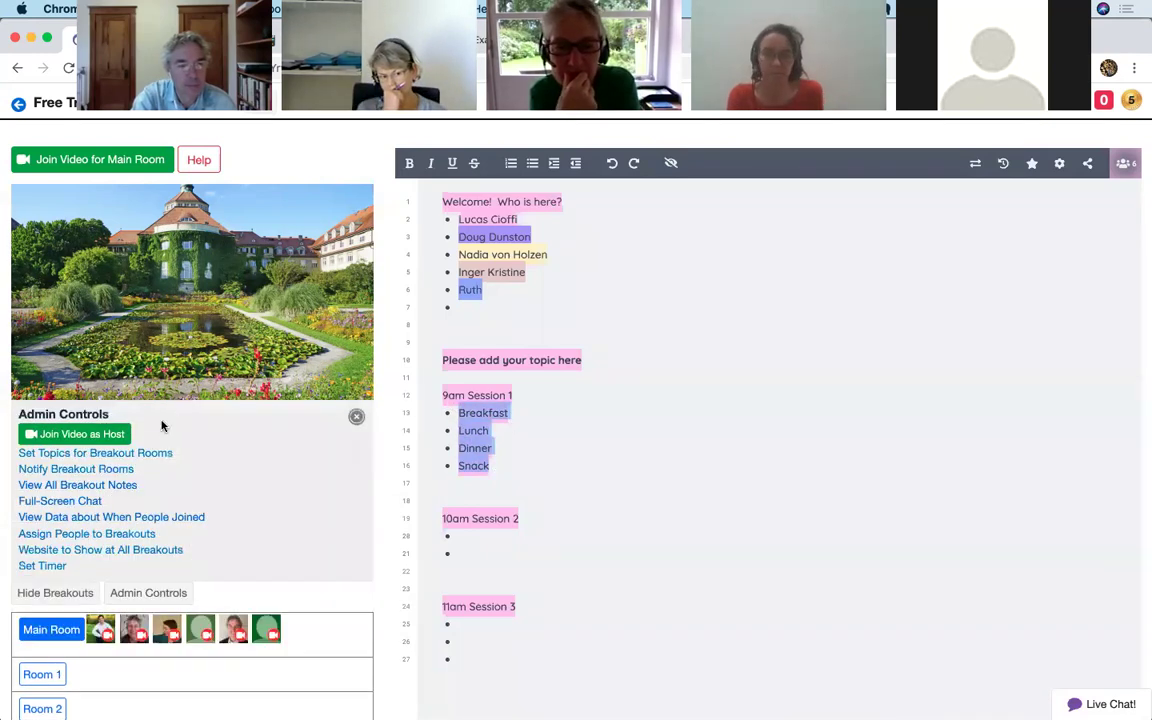
left_click(73, 455)
key("super+v")
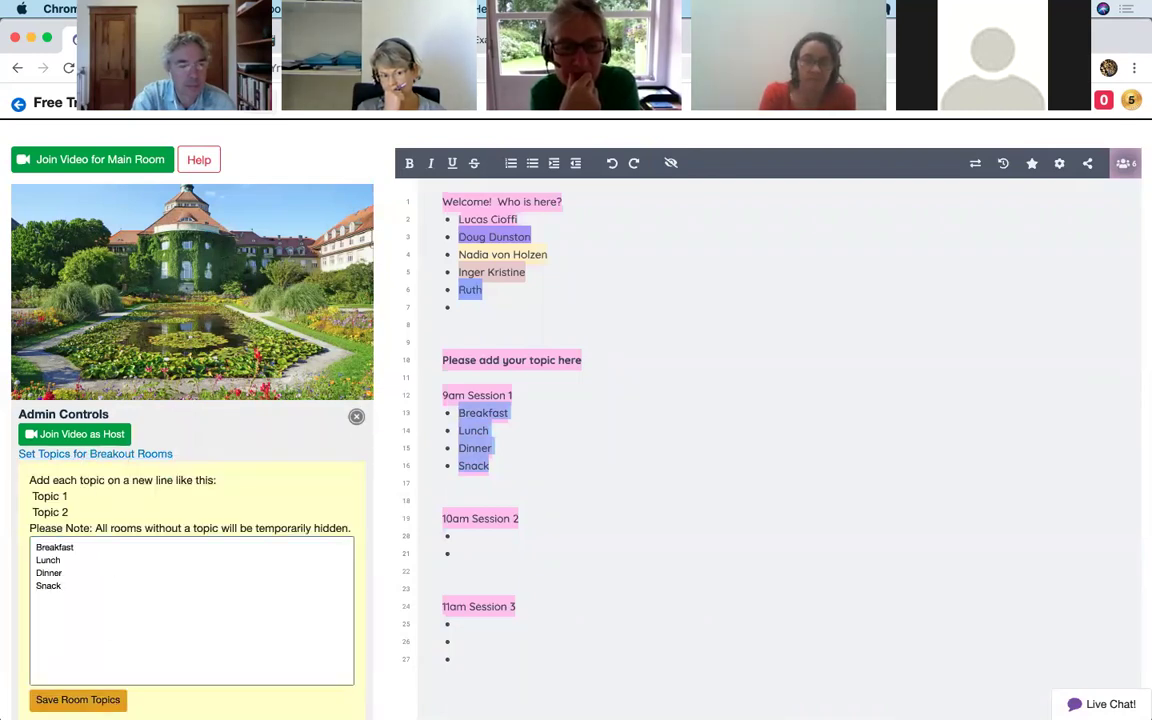
left_click(357, 417)
left_click(357, 419)
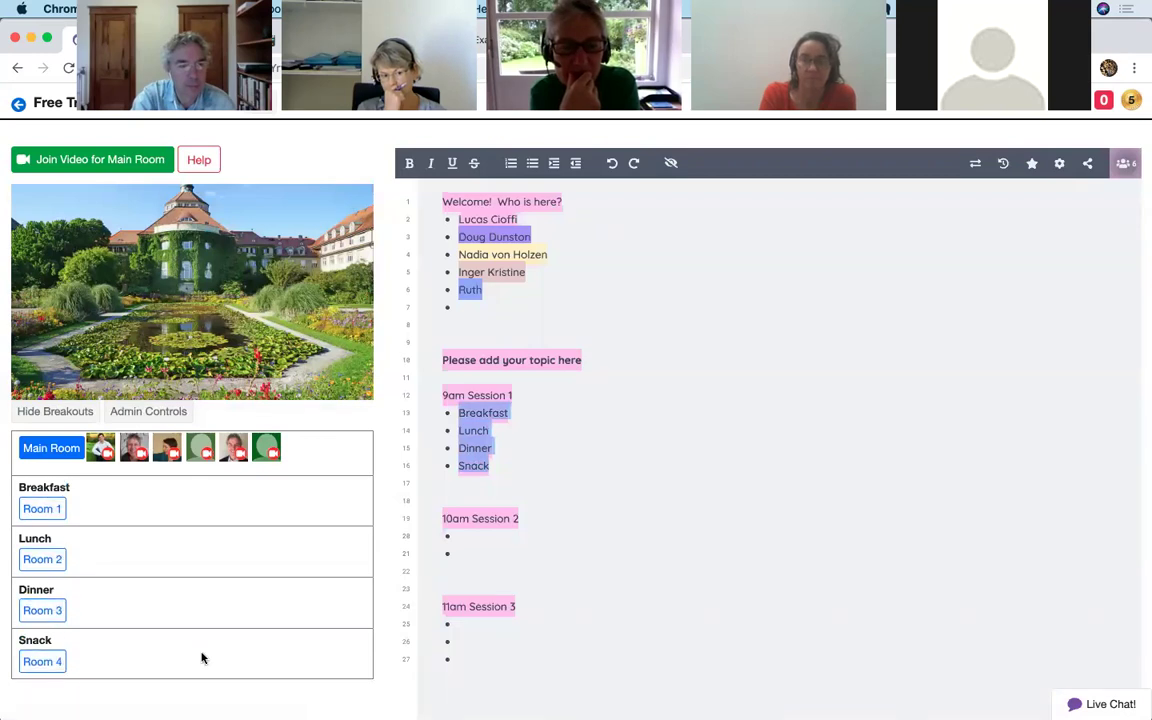
Add Apple, Banana and Strawberry as bullets under 10am Session 2 and select them
left_click(480, 540)
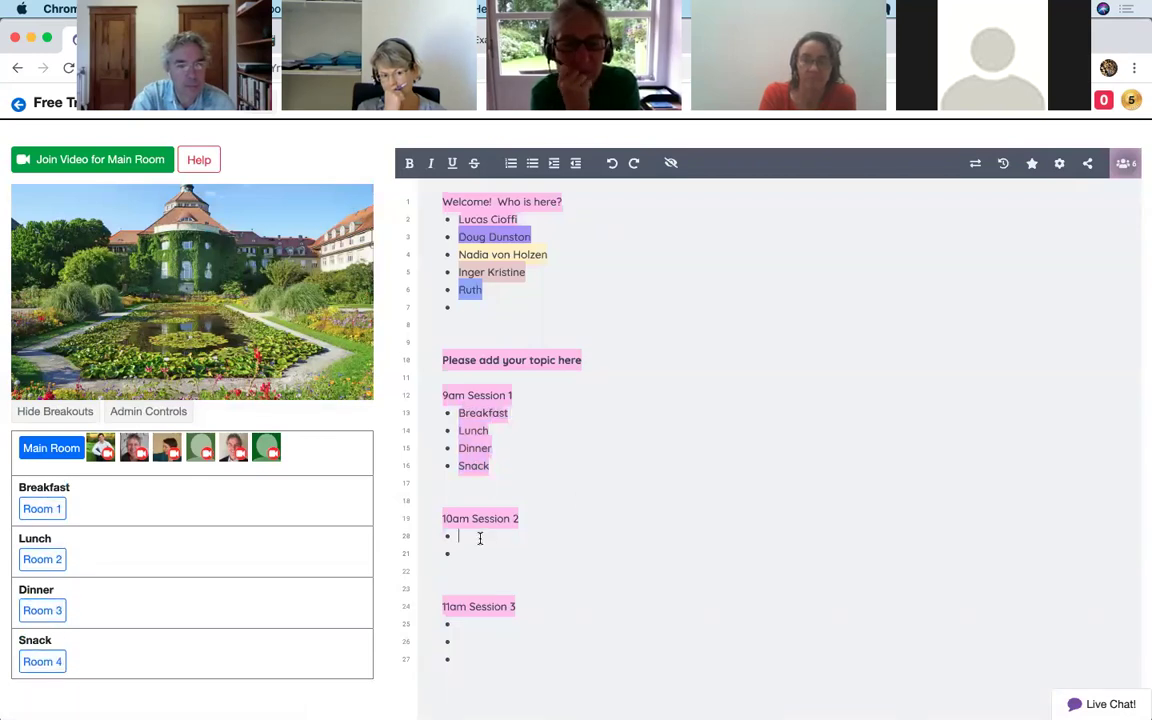
type("Apple")
key("Down")
type("Banana")
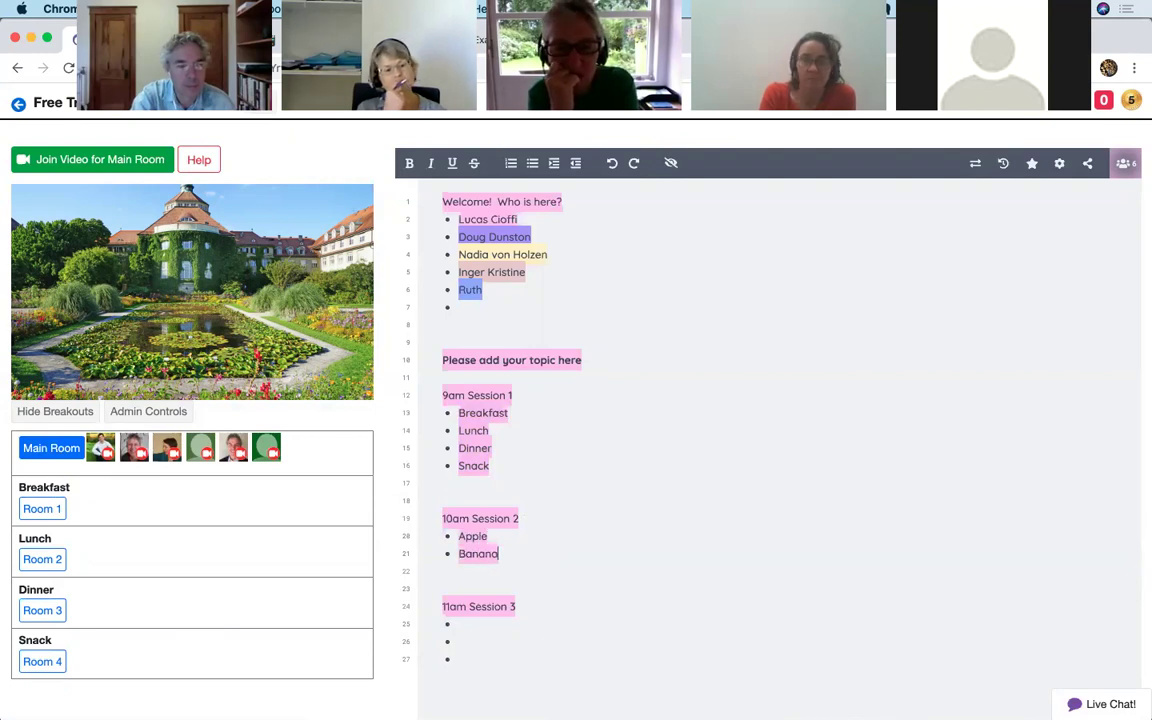
key("Return")
type("Strawb")
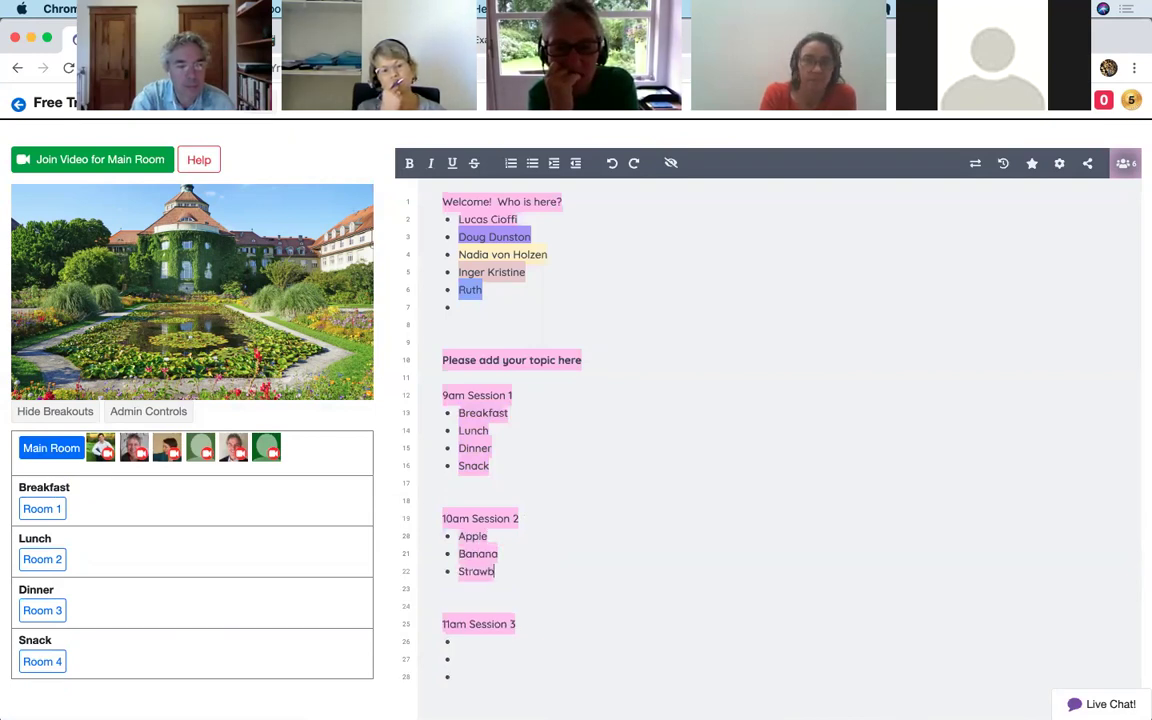
type("erry")
key("shift+Up")
key("shift+Up")
key("shift+Up")
key("super+c")
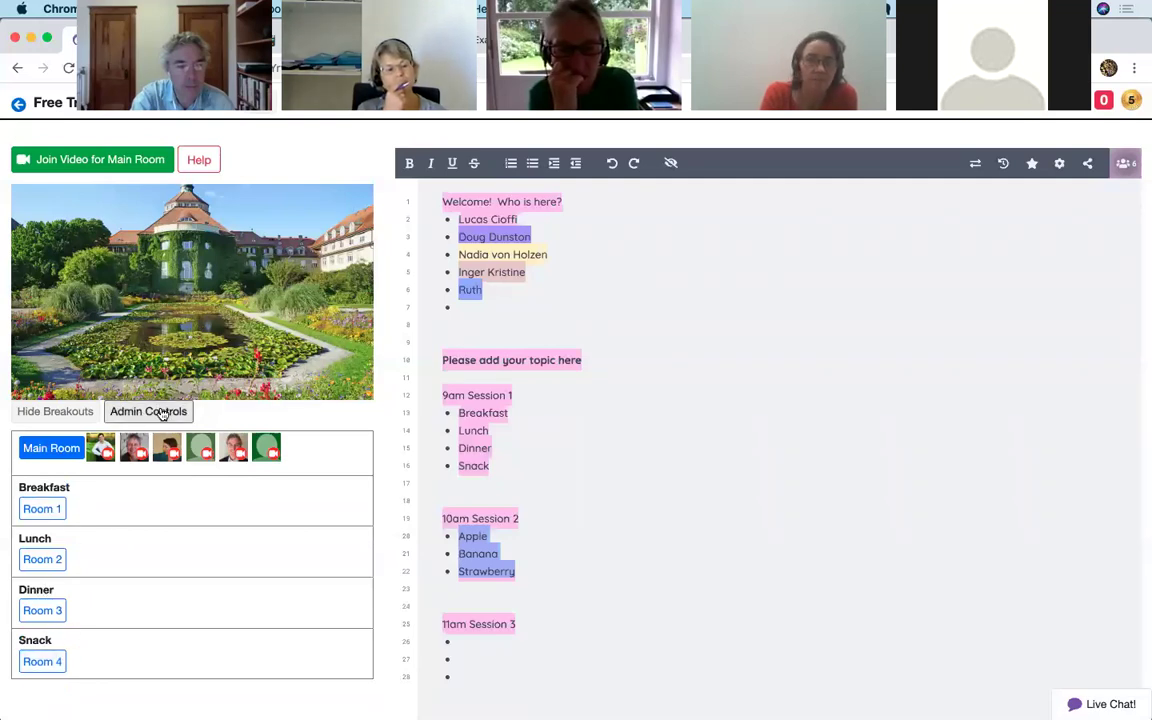
Paste Apple, Banana and Strawberry on new lines after Snack in the breakout topics form
left_click(171, 419)
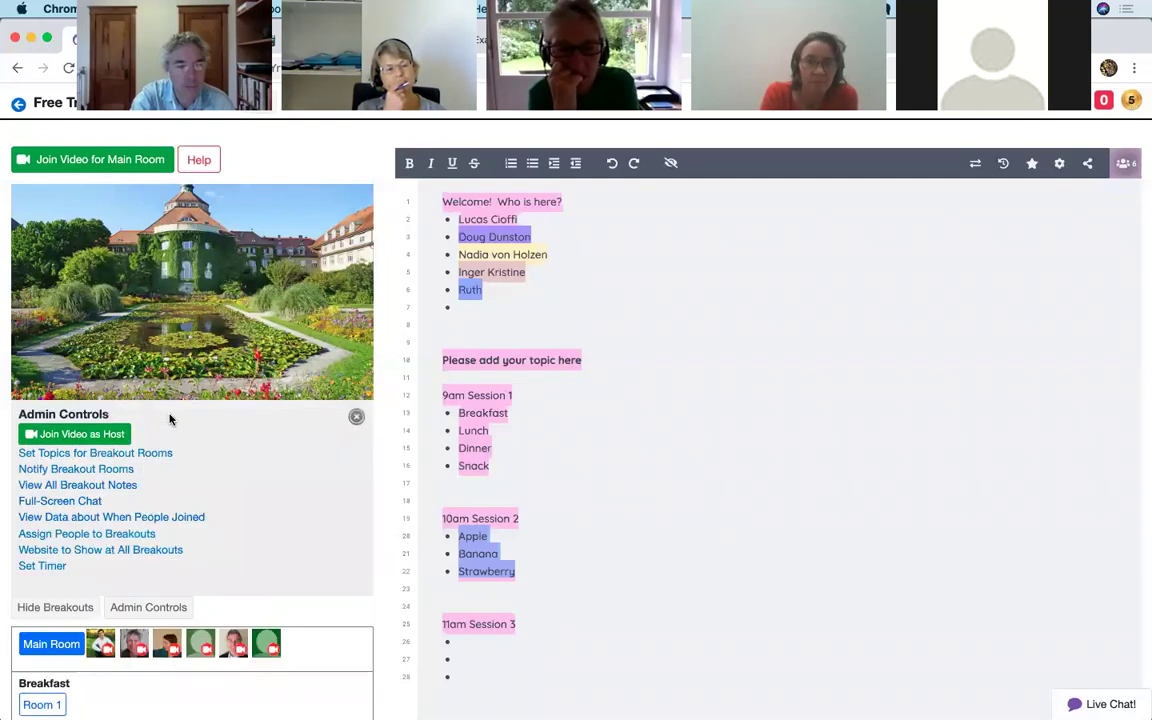
left_click(110, 456)
left_click(102, 594)
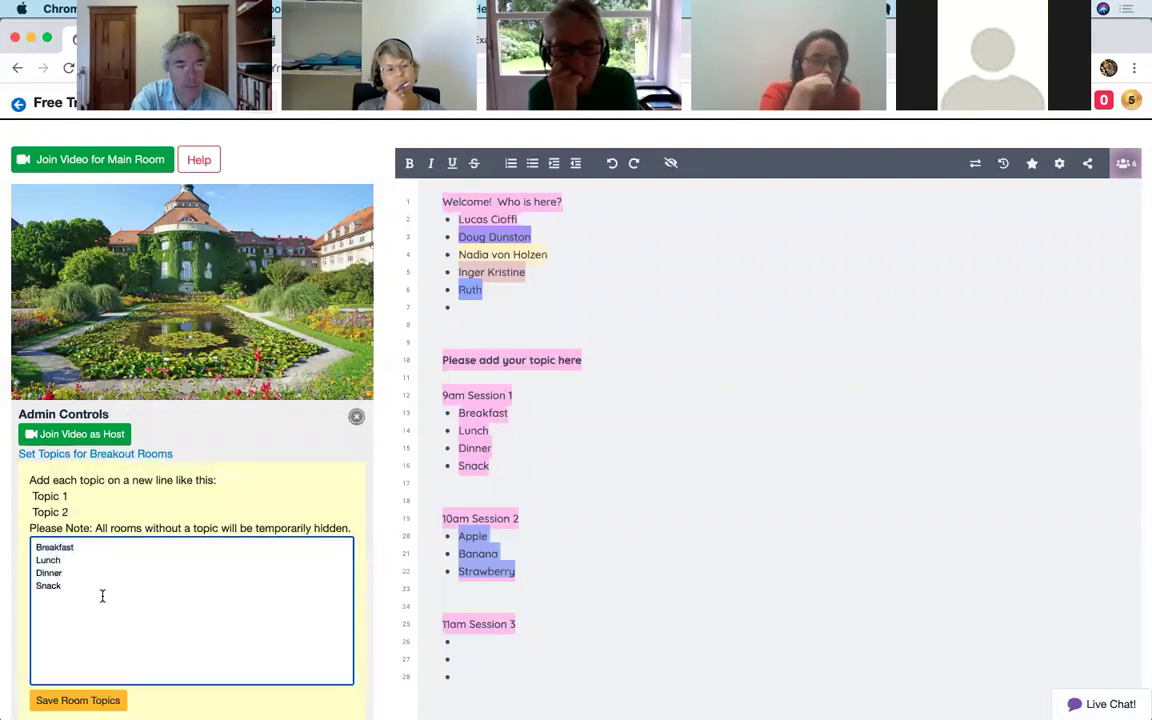
key("Return")
key("super+v")
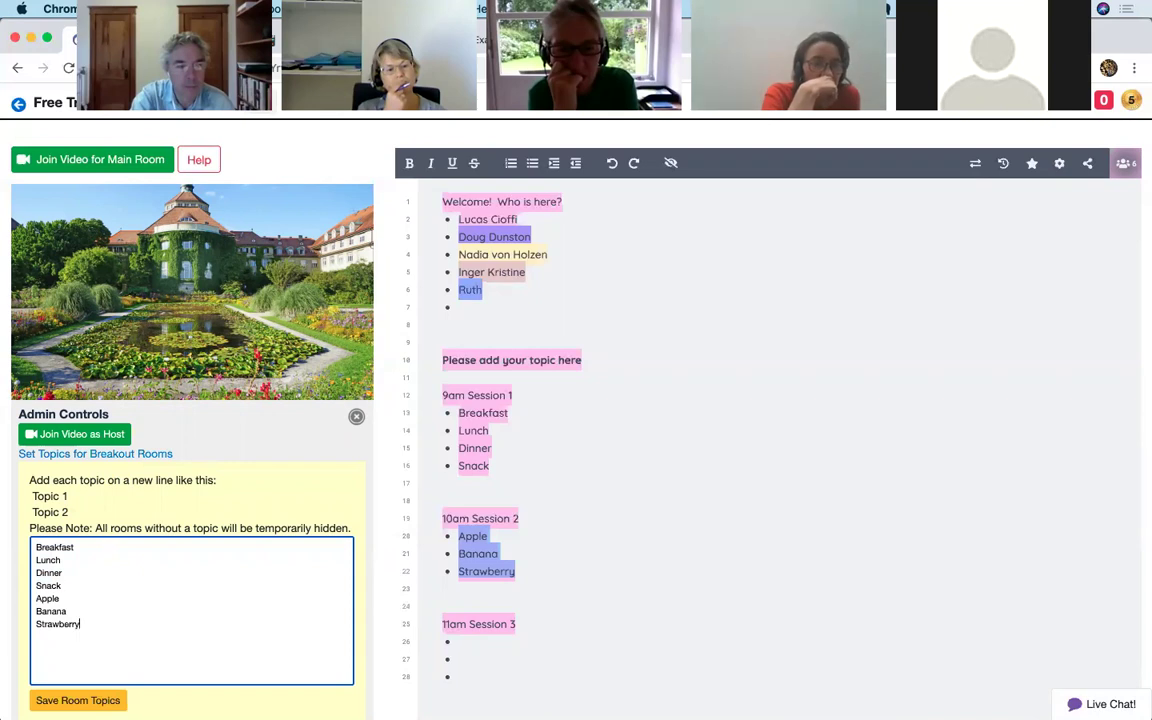